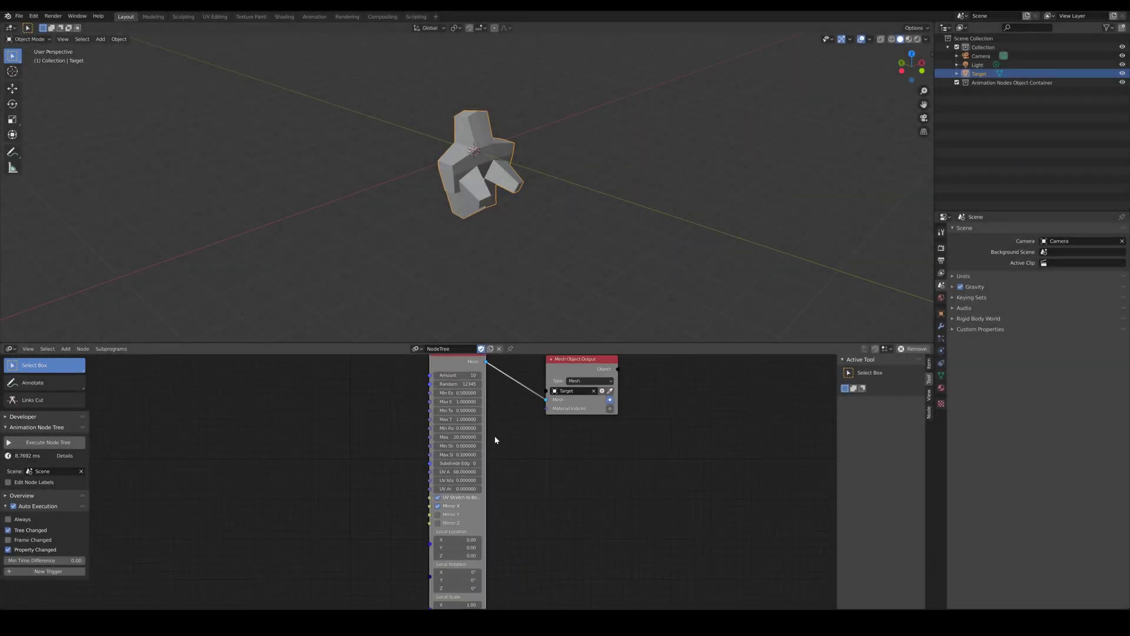
Step: Play the animation while orbiting the view around the Target shape, then stop playback
middle_drag(495, 440, 495, 472)
key(space)
middle_drag(528, 212, 444, 209)
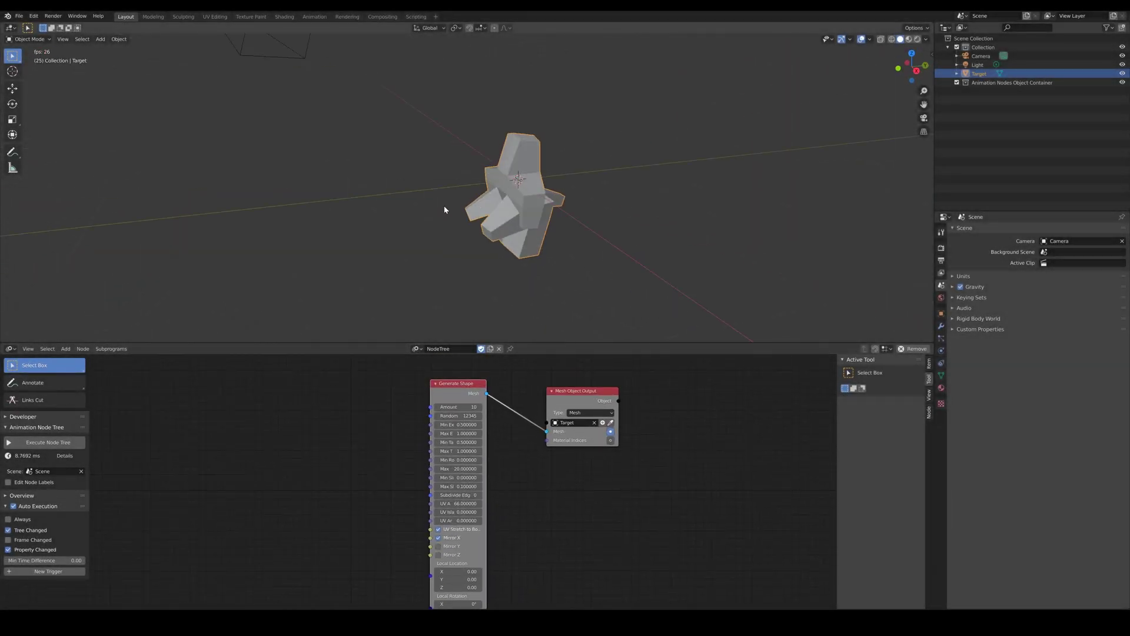
key(space)
Step: Raise the Generate Shape Random value to get a new shape
drag(459, 416, 563, 415)
scroll(596, 486, down, 1)
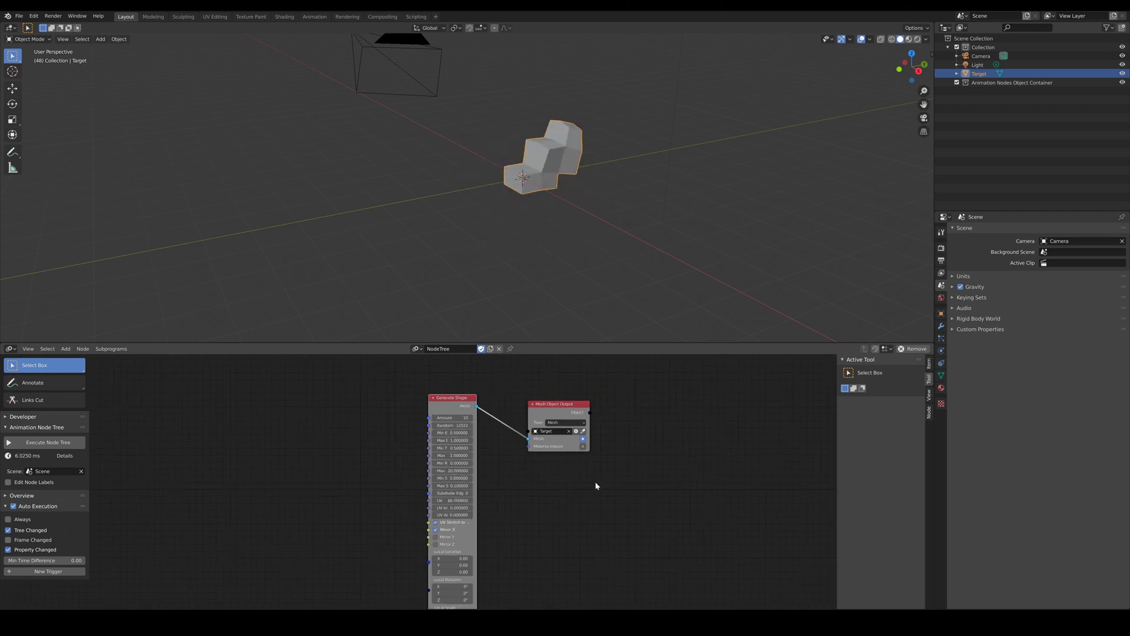
scroll(596, 486, down, 2)
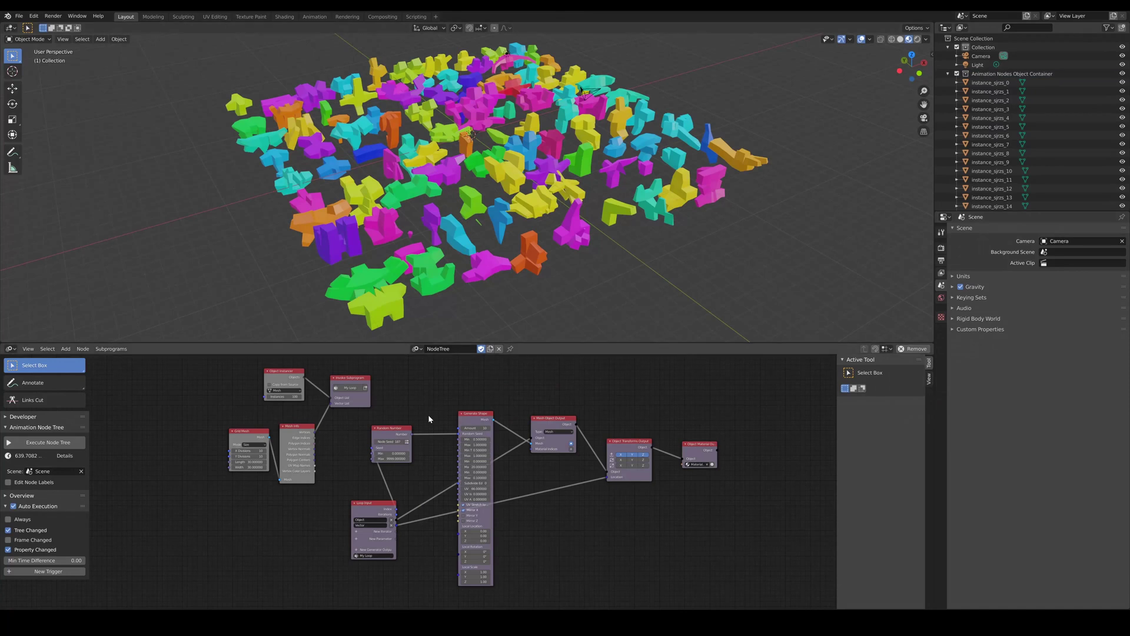
Step: Increase the Random Number node's Node Seed five times to reshuffle the shapes
click(403, 442)
click(405, 446)
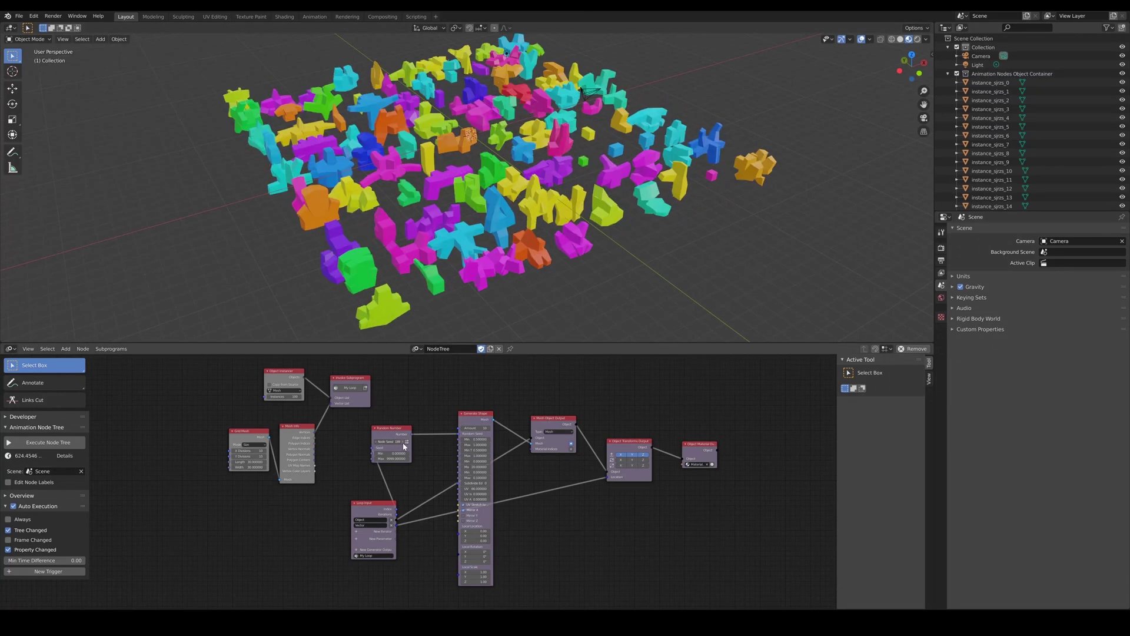
click(405, 446)
click(405, 446)
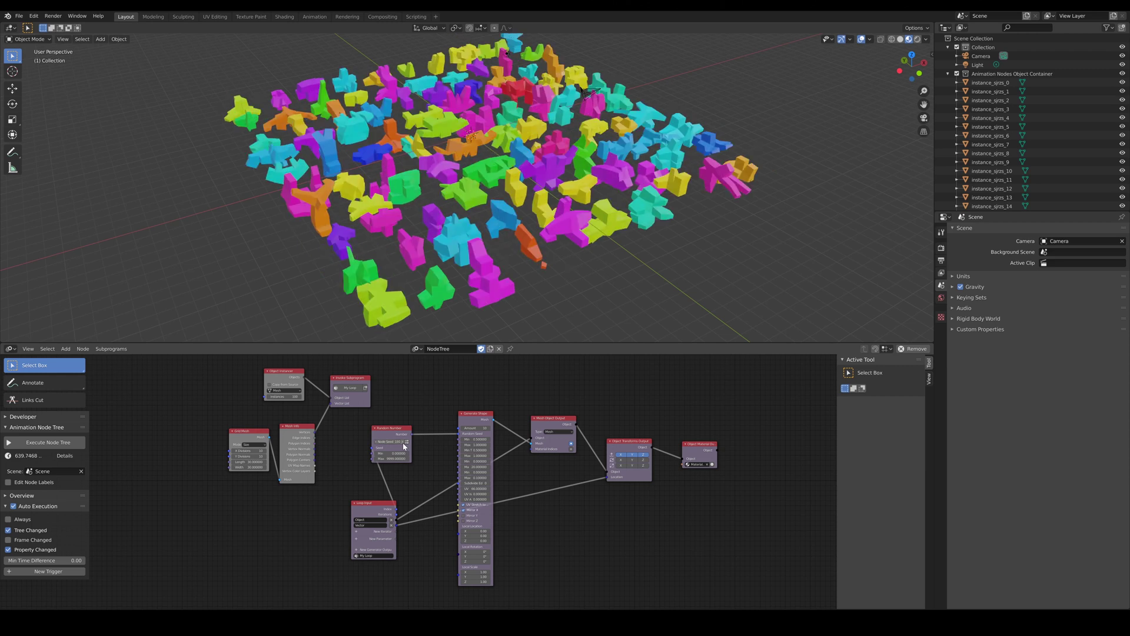
click(405, 445)
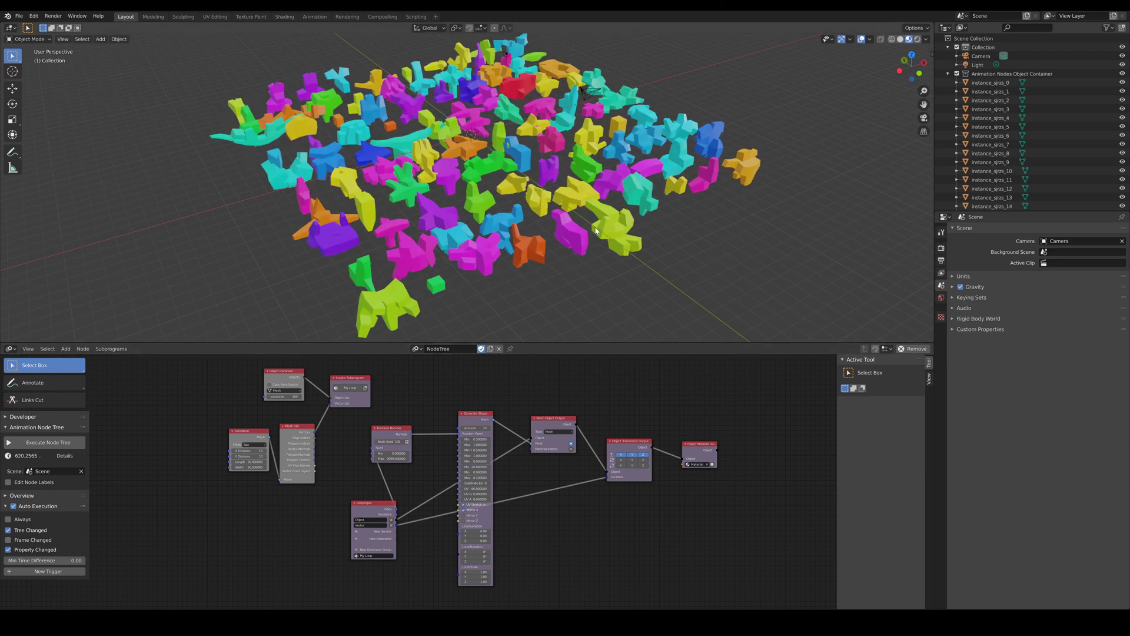
Step: Select one green instance shape from a lower angle and enter Edit Mode on it
middle_drag(659, 194, 627, 201)
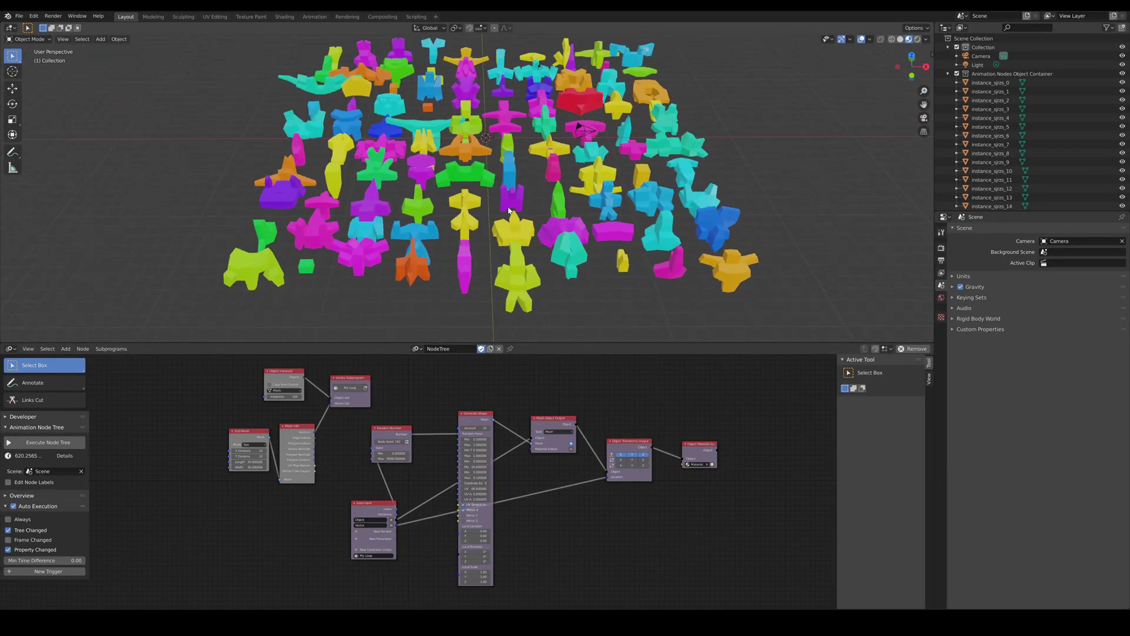
click(483, 175)
scroll(483, 174, up, 6)
scroll(500, 174, down, 4)
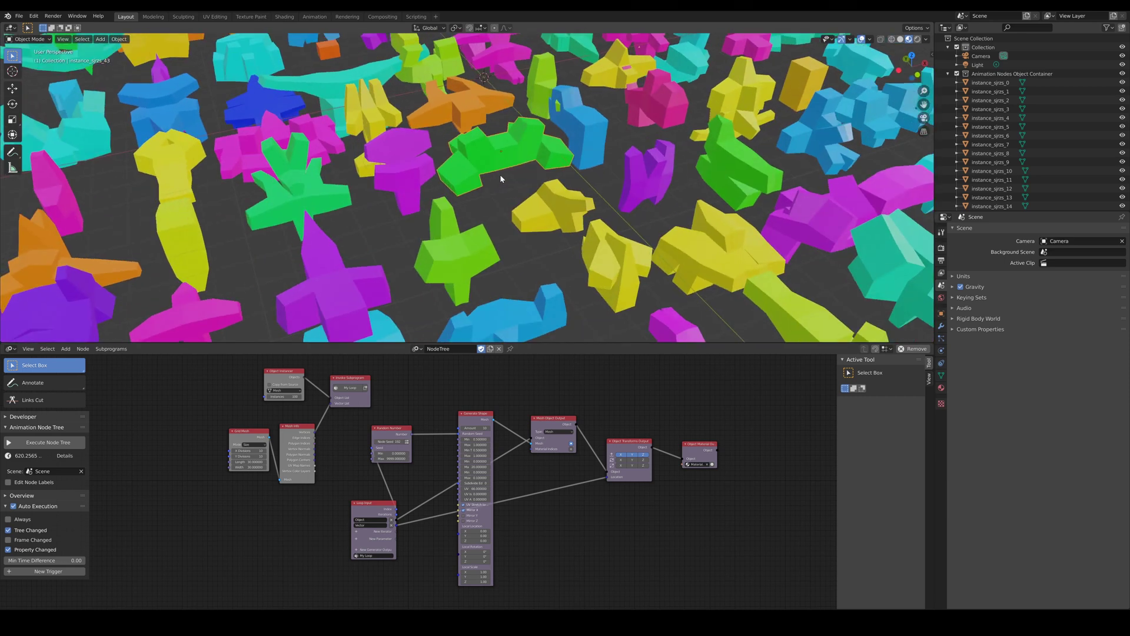
key(Tab)
middle_drag(499, 174, 516, 154)
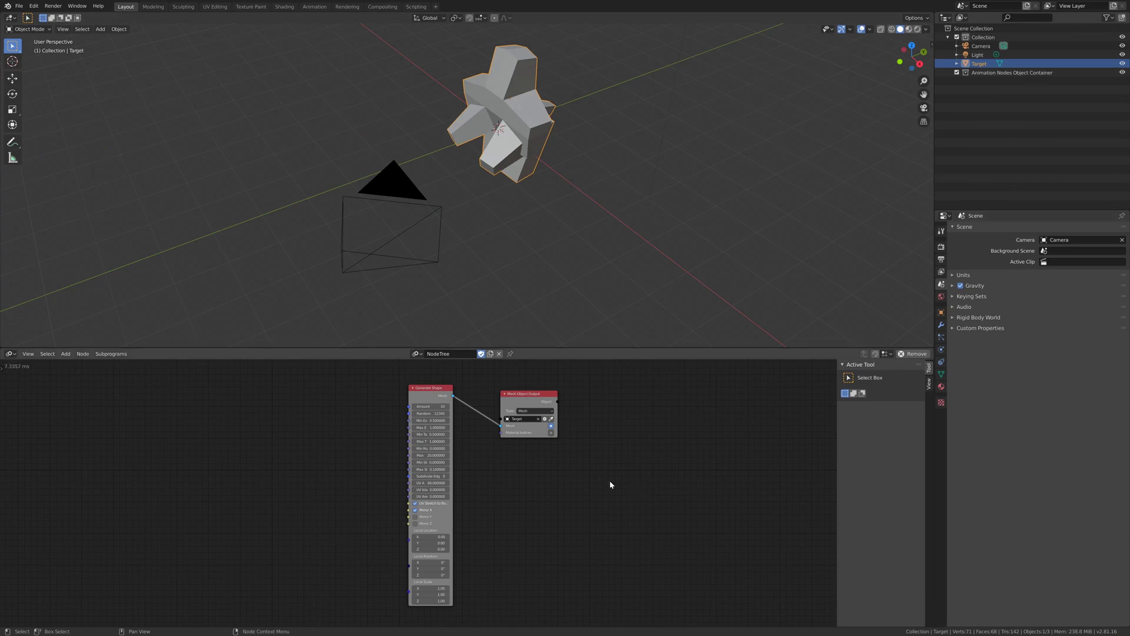
Step: In the node sidebar, switch Auto Execution from Always to Tree Changed
click(3, 369)
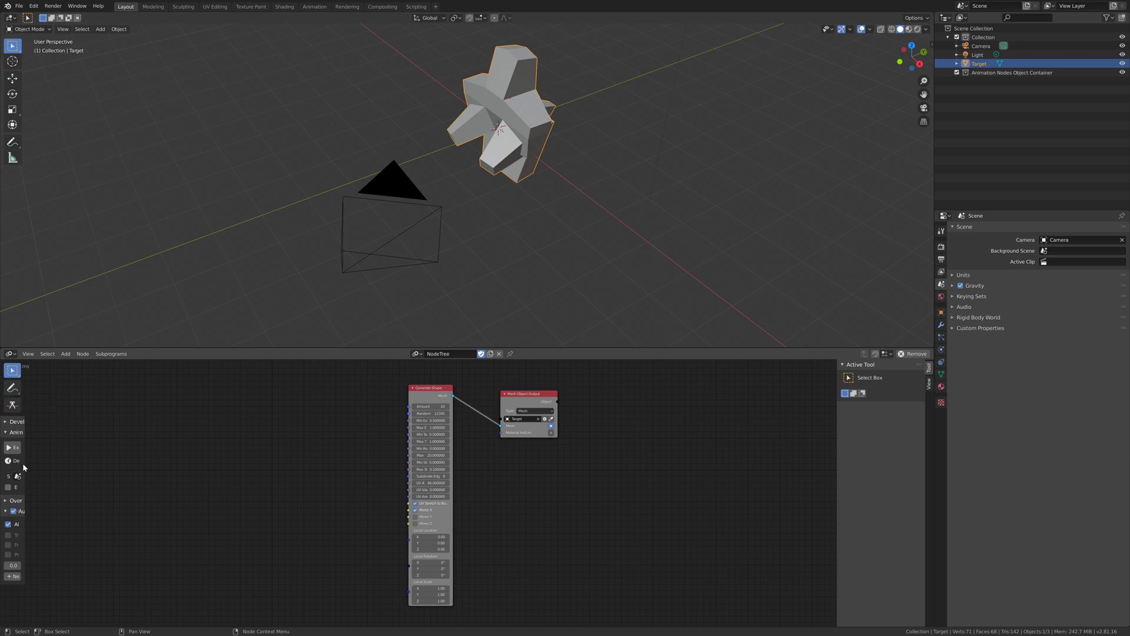
drag(24, 463, 104, 473)
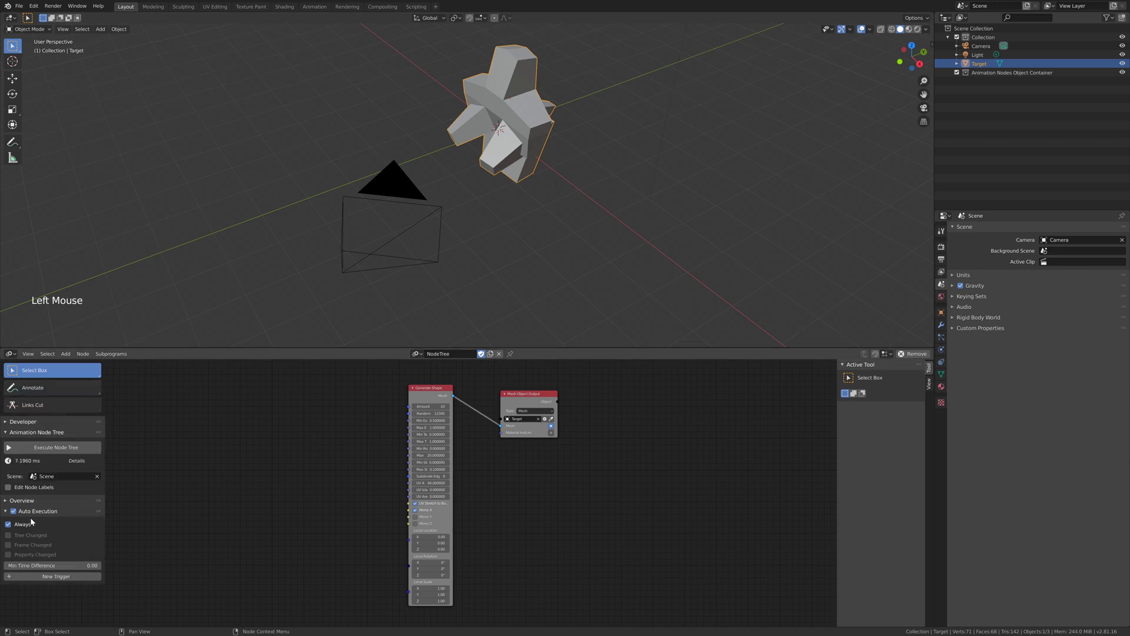
click(8, 524)
click(12, 536)
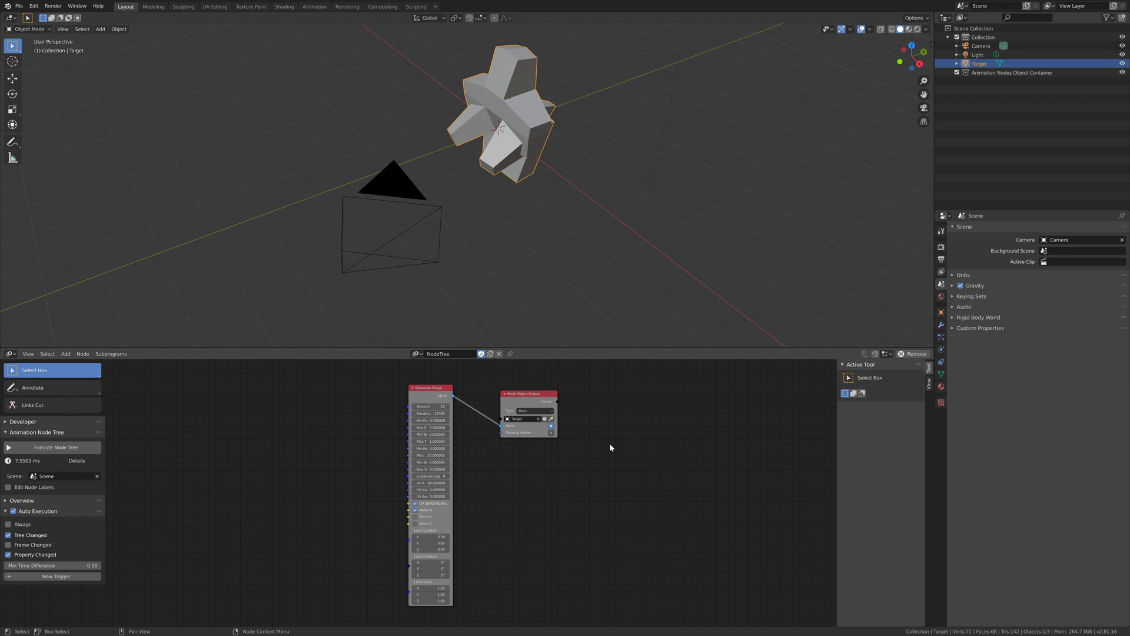
Step: Add an Object Transforms Output node found by searching 'object tra'
key(shift+a)
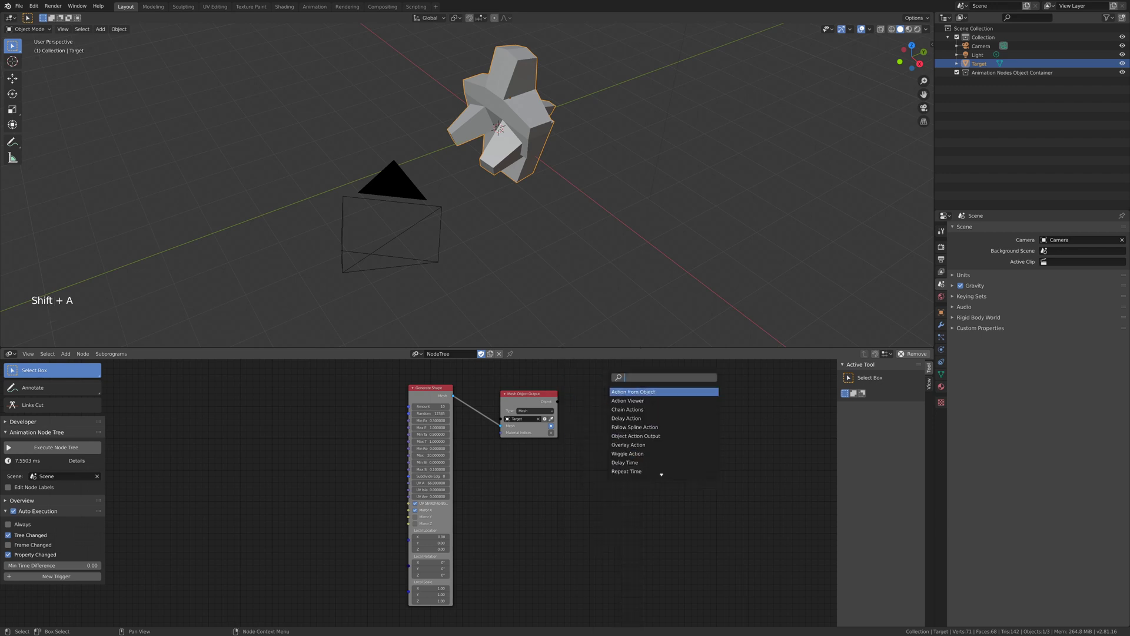
click(609, 378)
text(object tra)
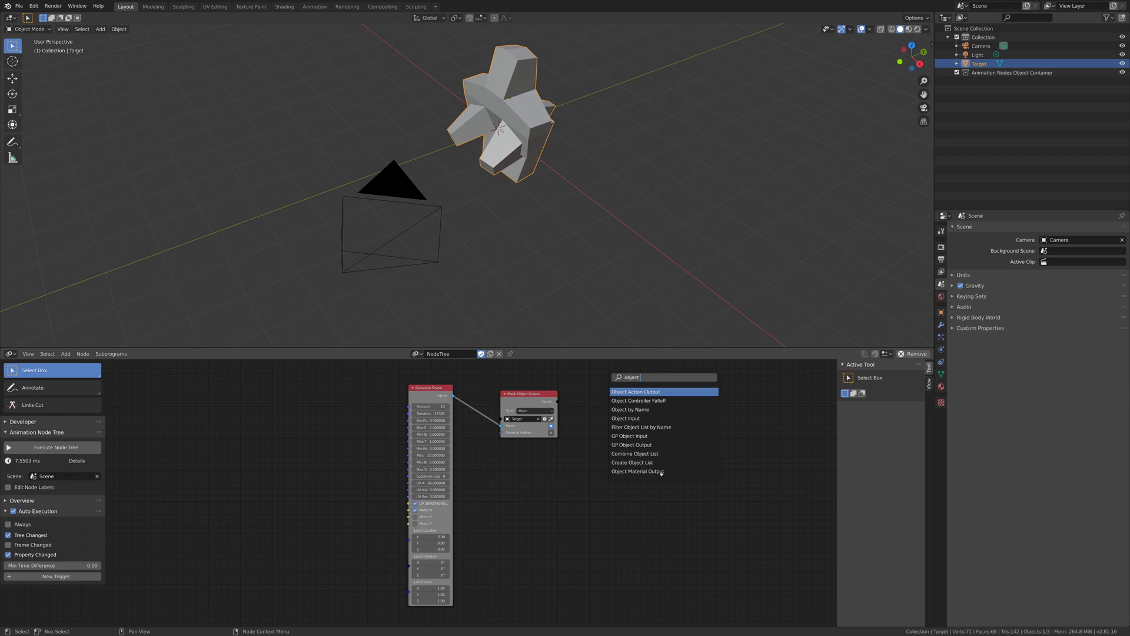
click(642, 400)
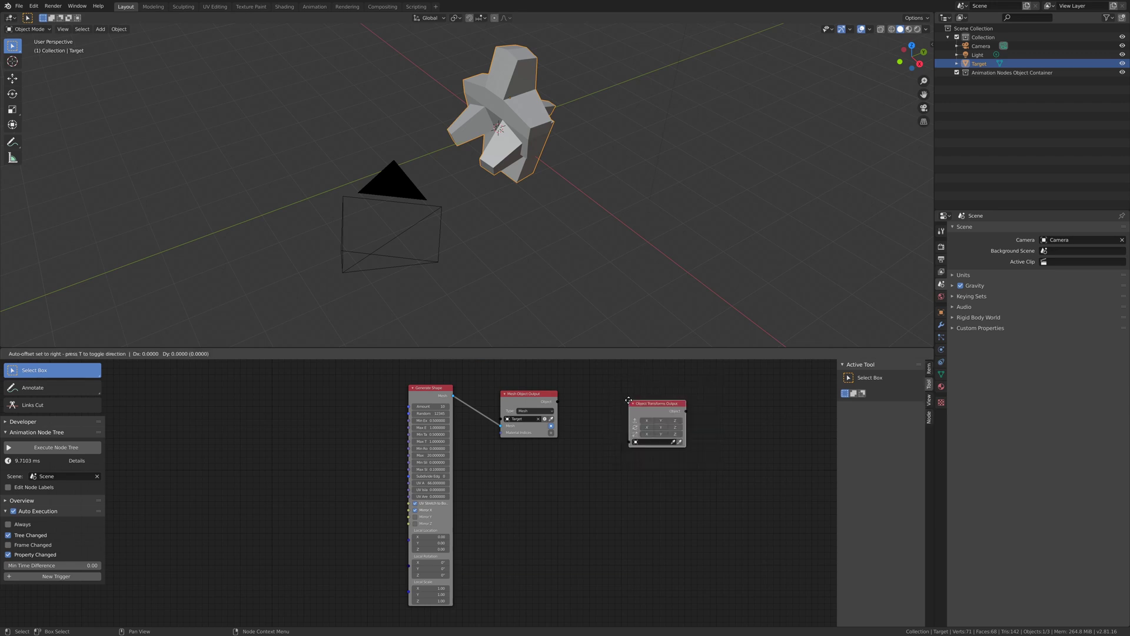
click(612, 440)
Step: Enable Location X, Y and Z and connect Mesh Object Output's Object to it
click(610, 446)
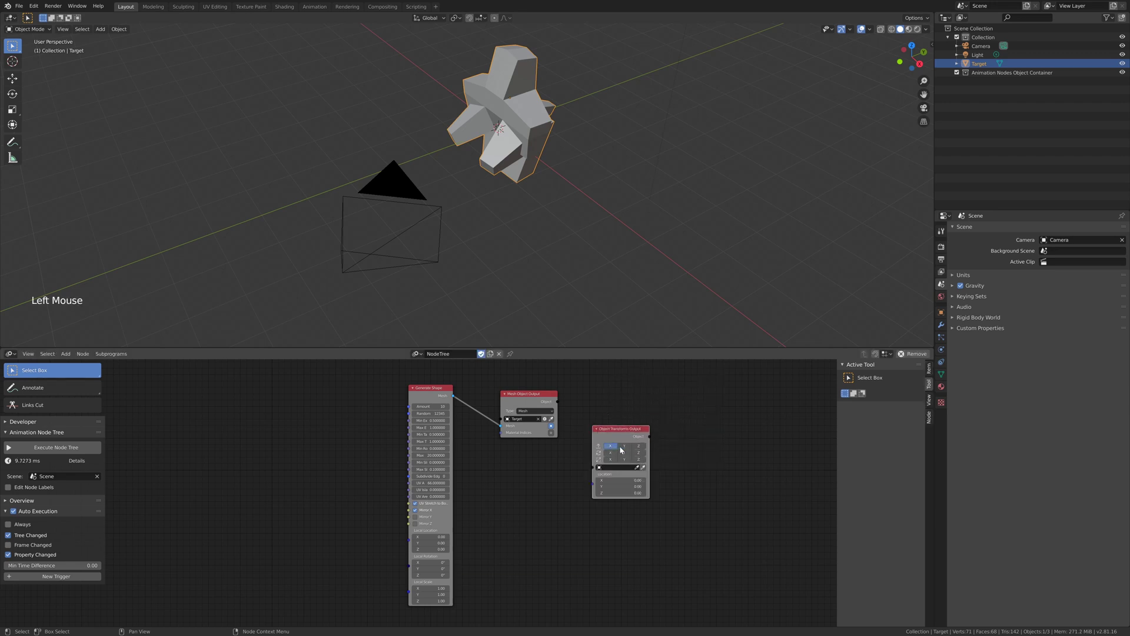
click(624, 445)
click(638, 448)
drag(623, 431, 641, 389)
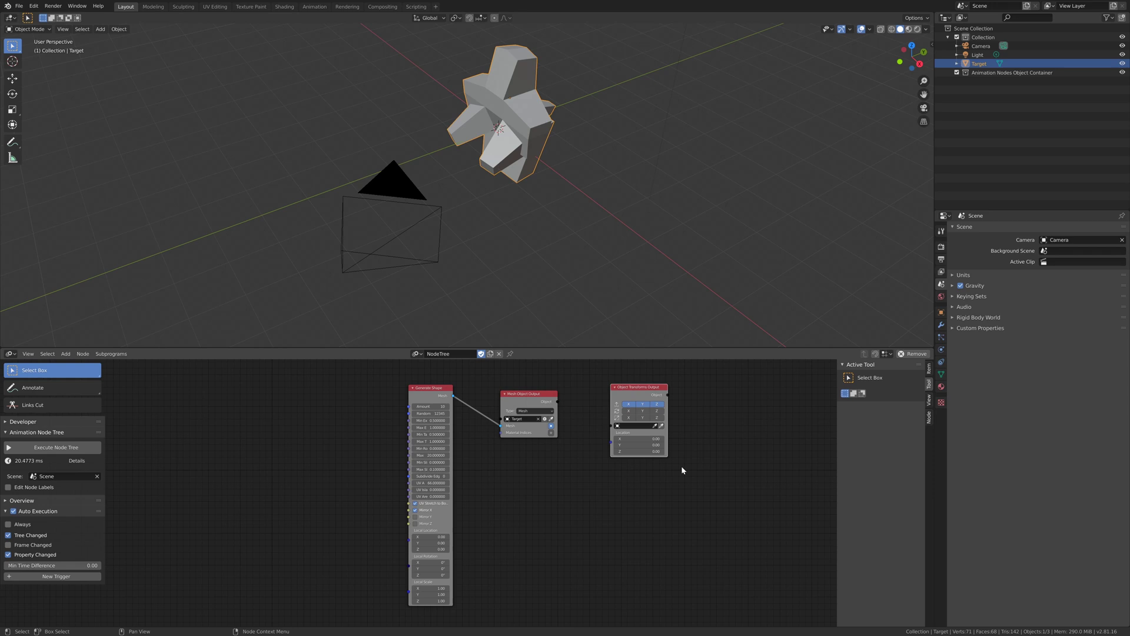
drag(558, 401, 616, 427)
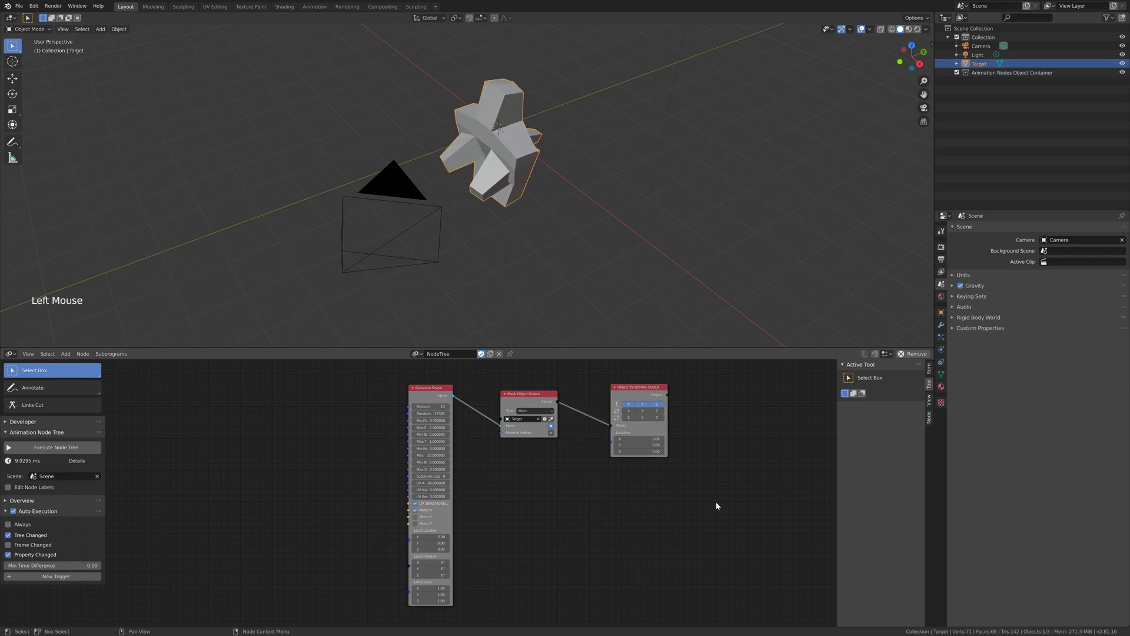
Step: Raise Location X on Object Transforms Output to move the Target off the origin
scroll(717, 500, up, 3)
shift+middle_drag(768, 472, 679, 522)
scroll(681, 511, up, 3)
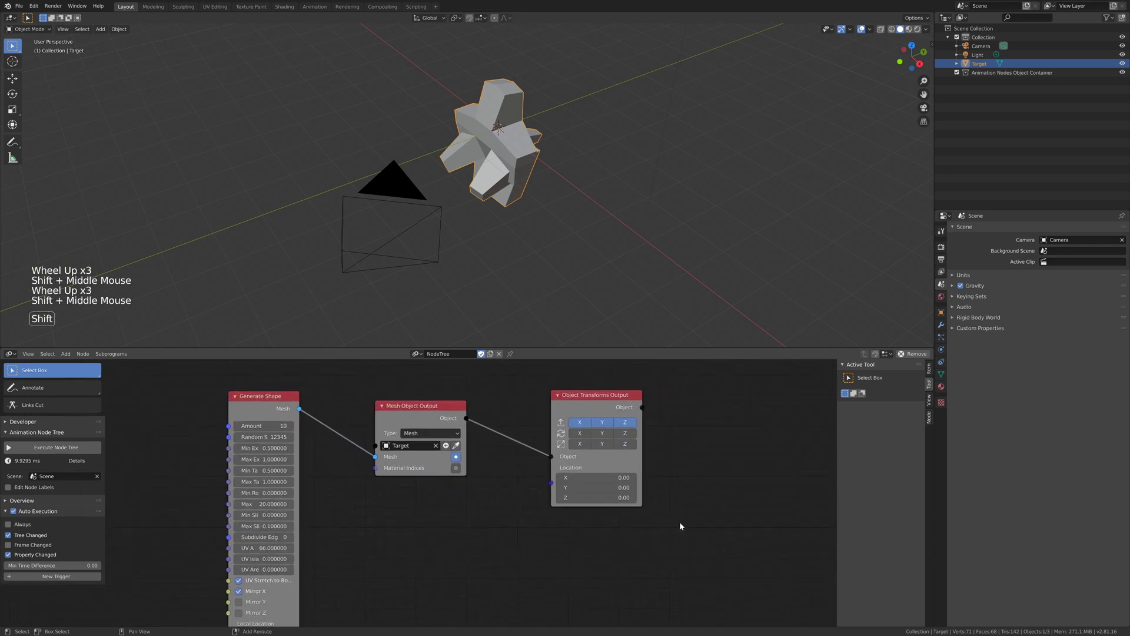
shift+drag(594, 477, 627, 487)
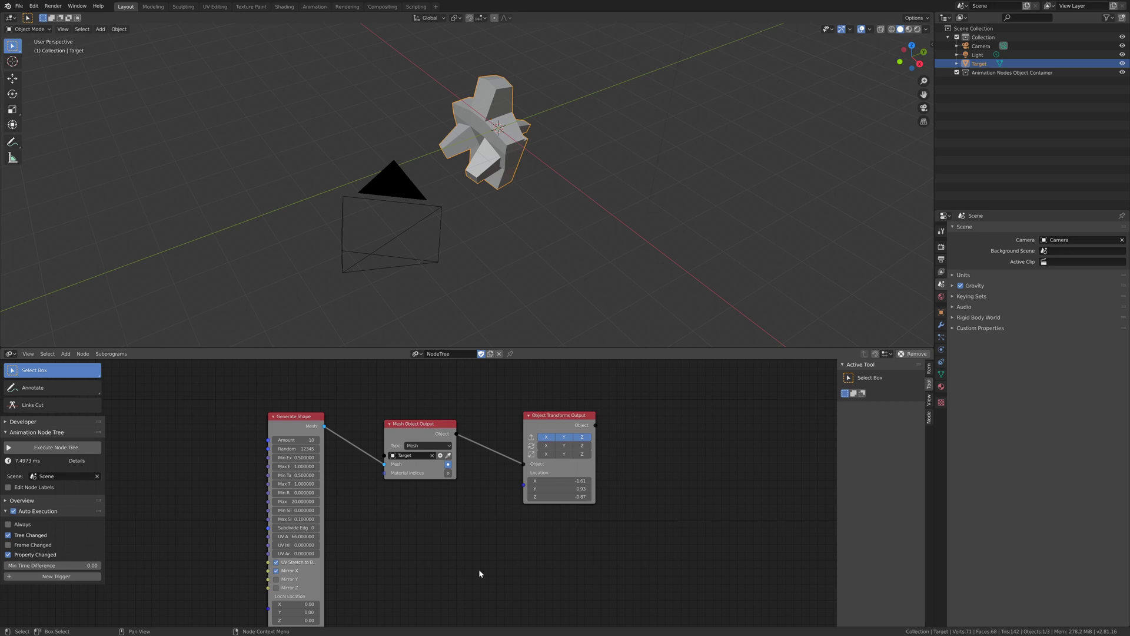
middle_drag(479, 570, 659, 537)
scroll(543, 557, down, 2)
scroll(559, 552, down, 3)
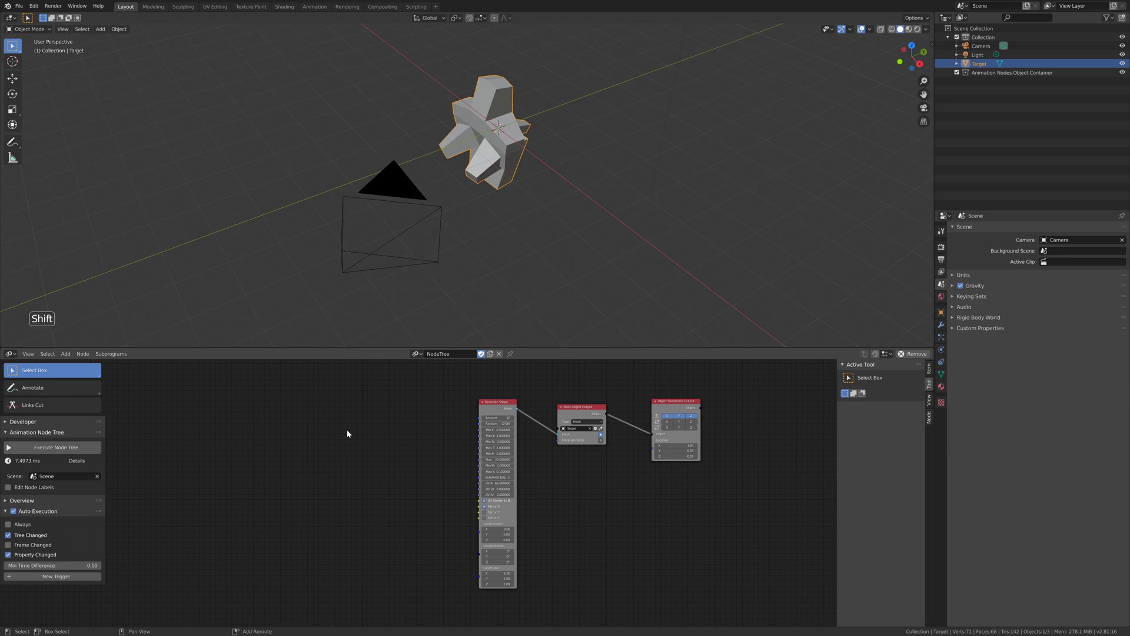
Step: Add an Invoke Subprogram node via the 'invo' search, left of the shape nodes
key(shift+a)
click(330, 379)
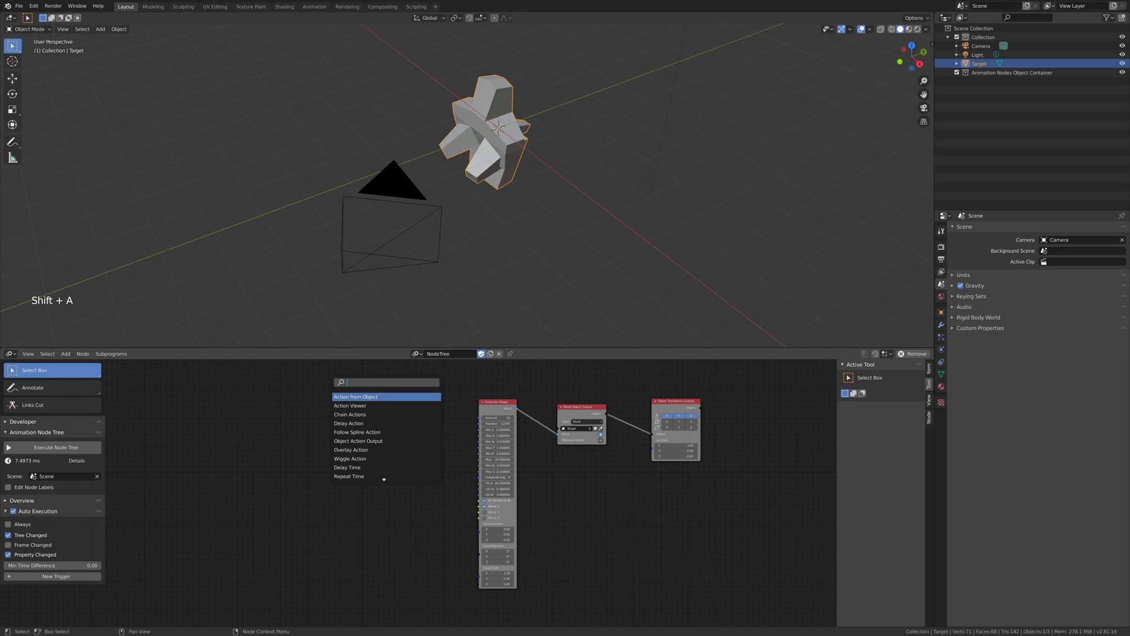
text(invoke)
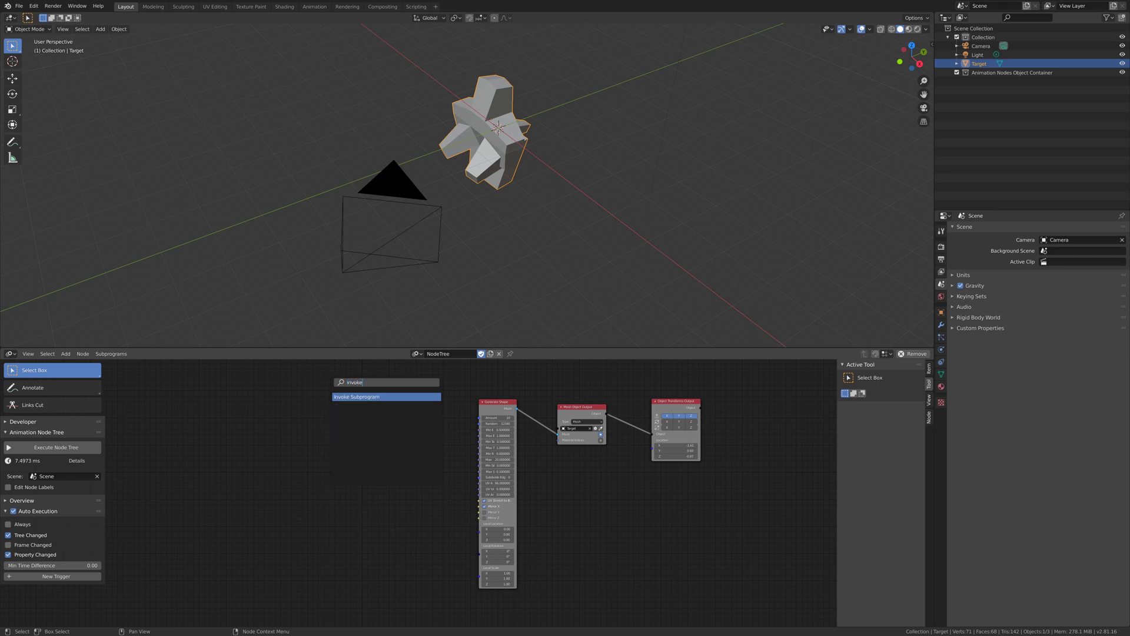
key(Return)
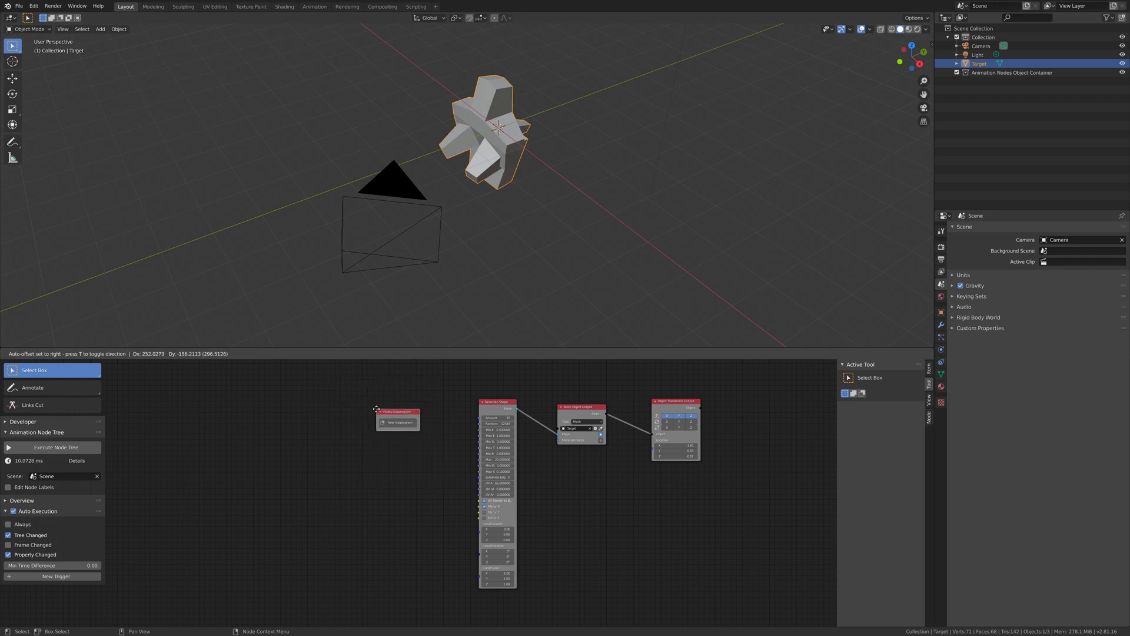
click(376, 408)
scroll(426, 461, up, 5)
middle_drag(442, 462, 471, 547)
scroll(471, 518, up, 5)
scroll(533, 553, up, 3)
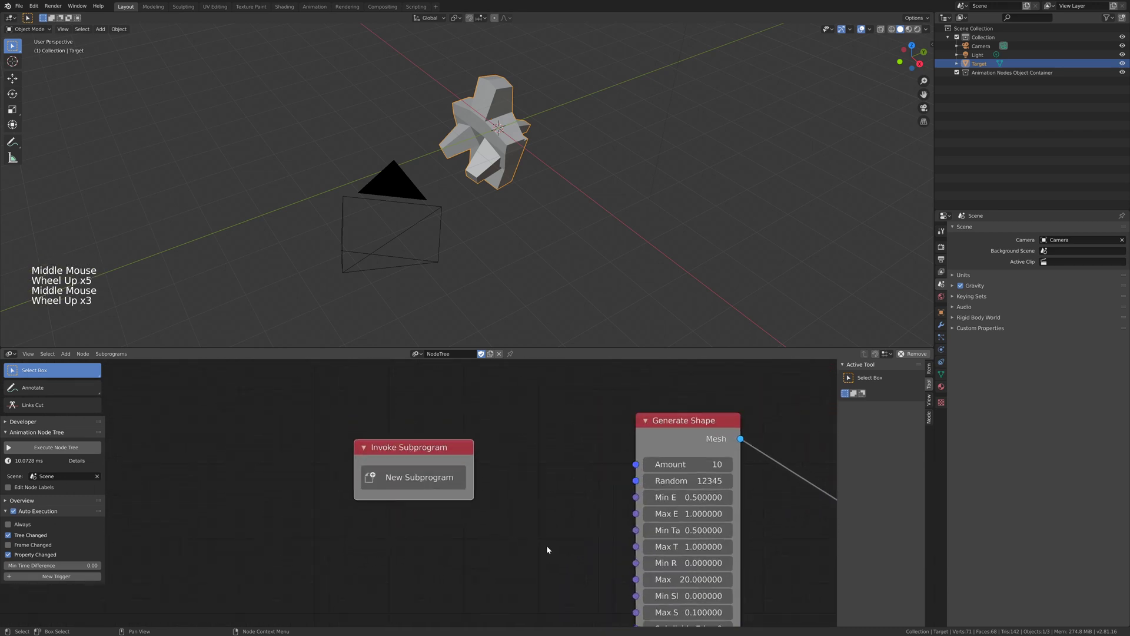
middle_drag(546, 550, 538, 521)
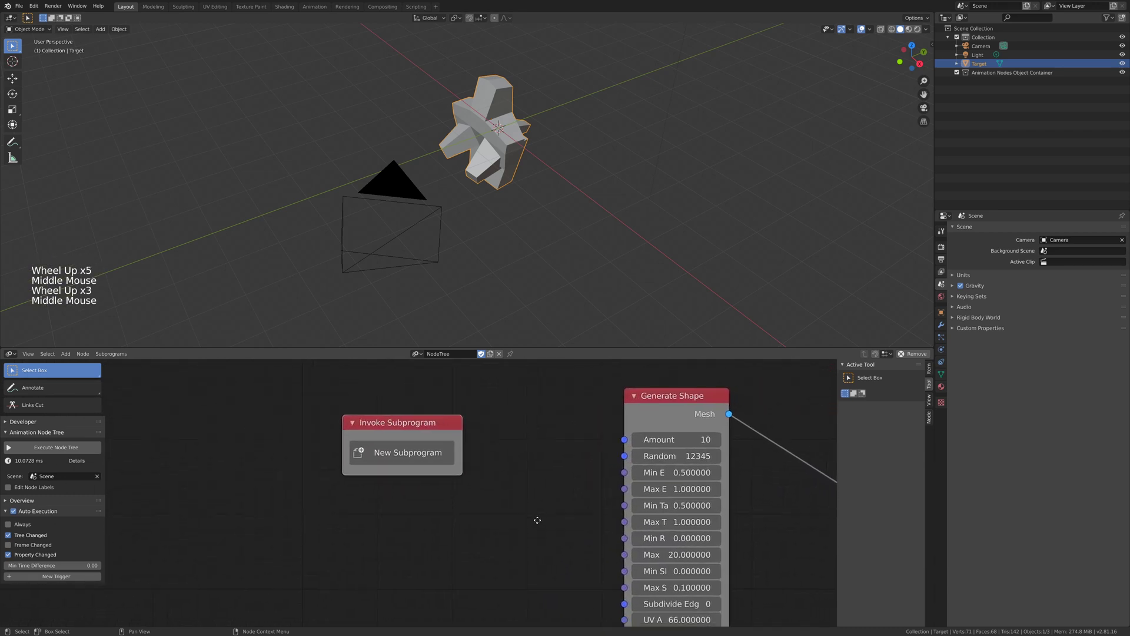
Step: Create a new Loop-type subprogram for the Invoke Subprogram node
click(433, 457)
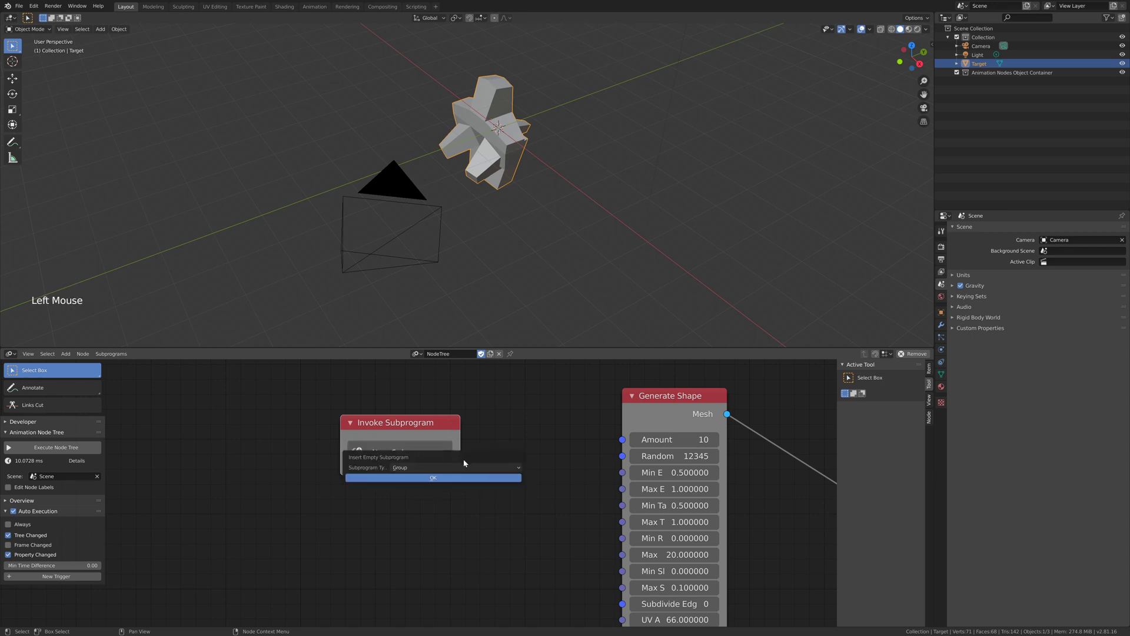
click(476, 468)
click(467, 487)
click(457, 485)
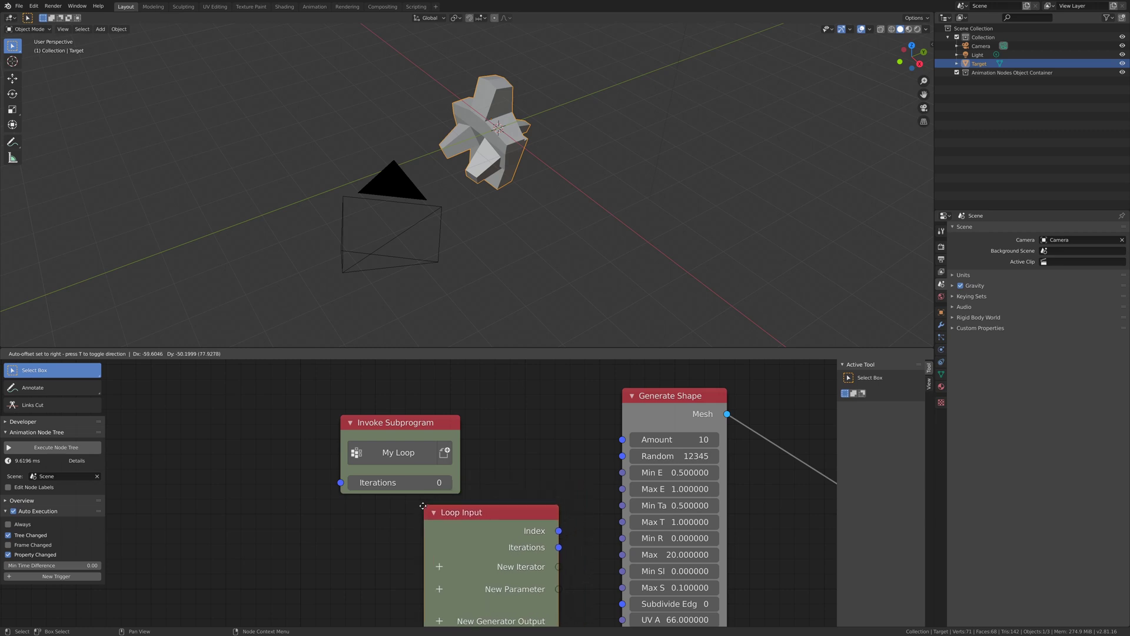
Step: Drop the Loop Input below Invoke Subprogram and frame the whole tree in a taller editor
click(328, 515)
middle_drag(541, 568, 596, 510)
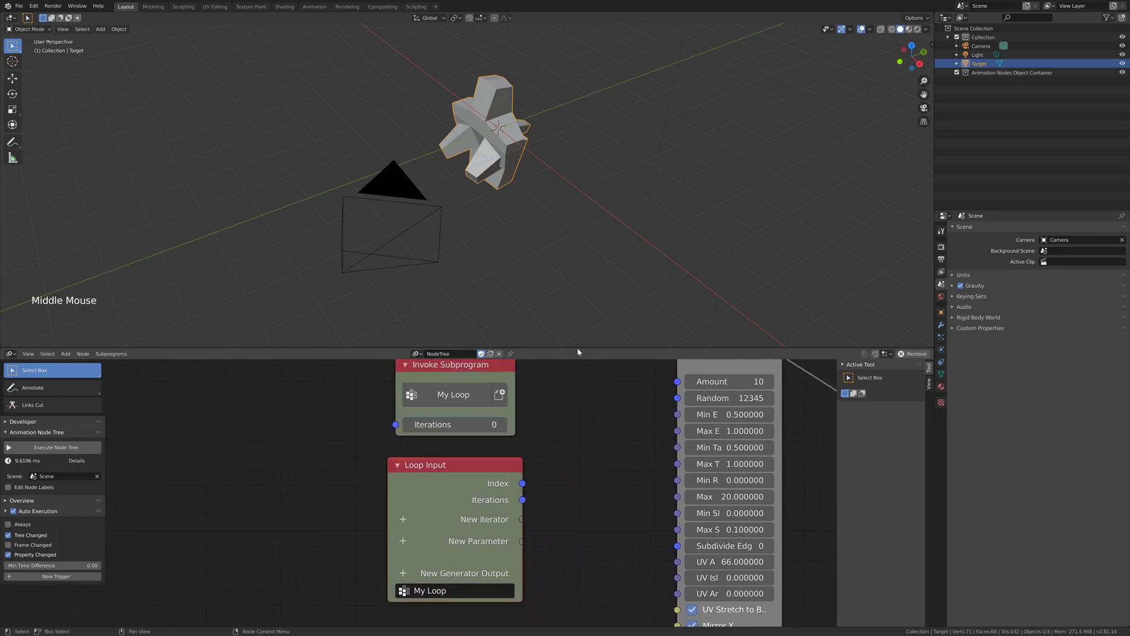
drag(577, 348, 567, 228)
middle_drag(583, 418, 584, 425)
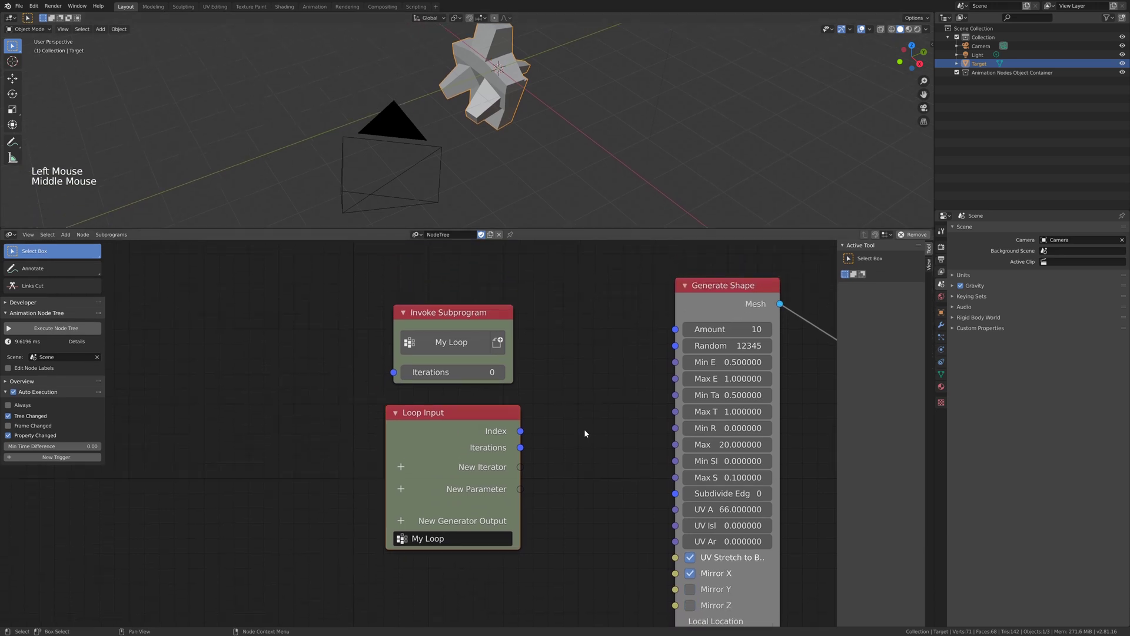
scroll(585, 434, up, 1)
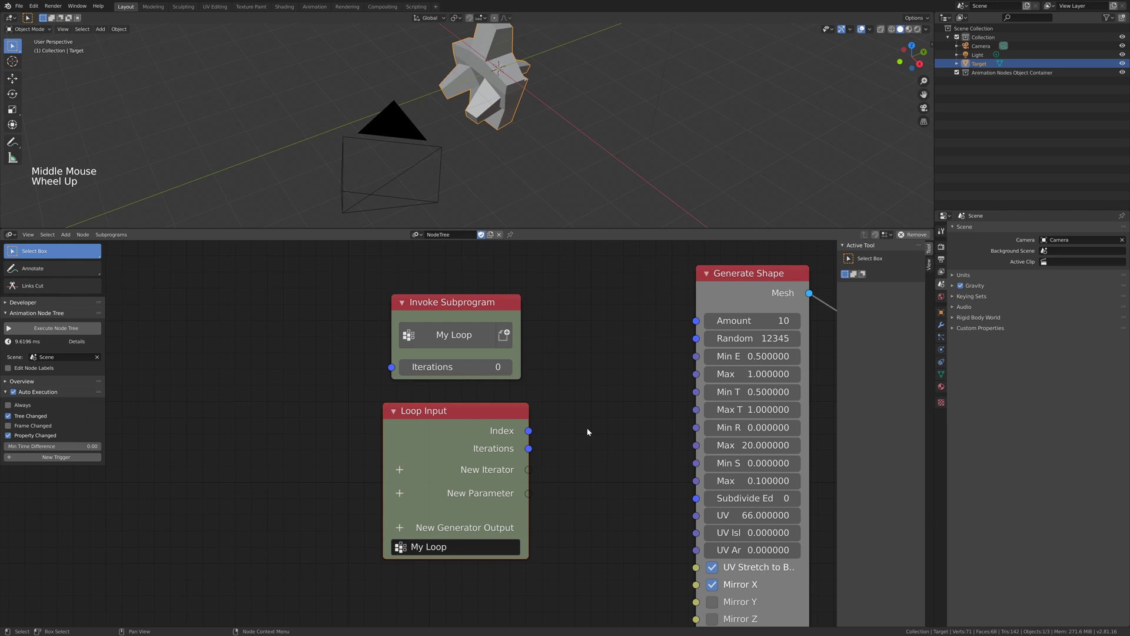
scroll(636, 459, down, 5)
middle_drag(758, 518, 592, 482)
scroll(621, 482, down, 4)
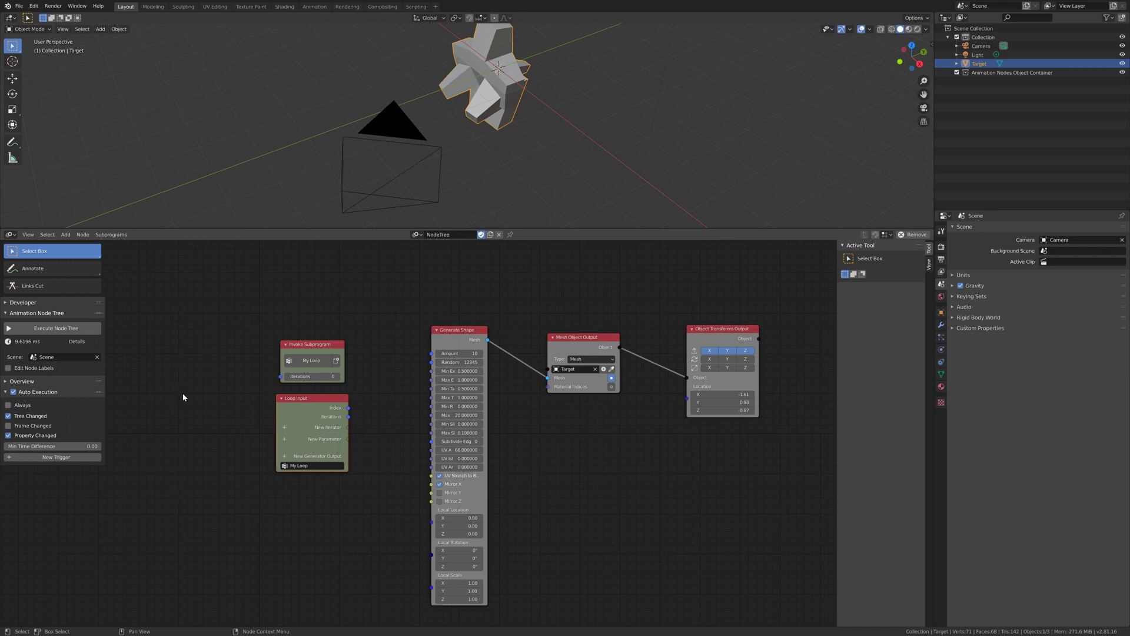
middle_drag(182, 393, 247, 404)
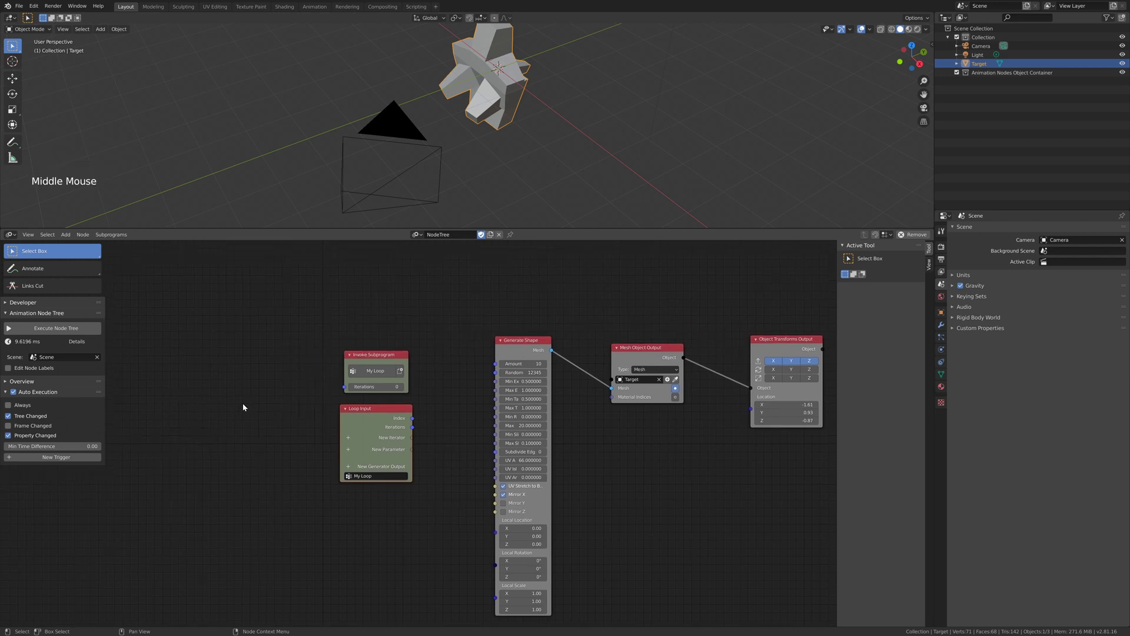
Step: Add an Object Instancer node, found by searching 'object ins', left of Loop Input
key(shift)
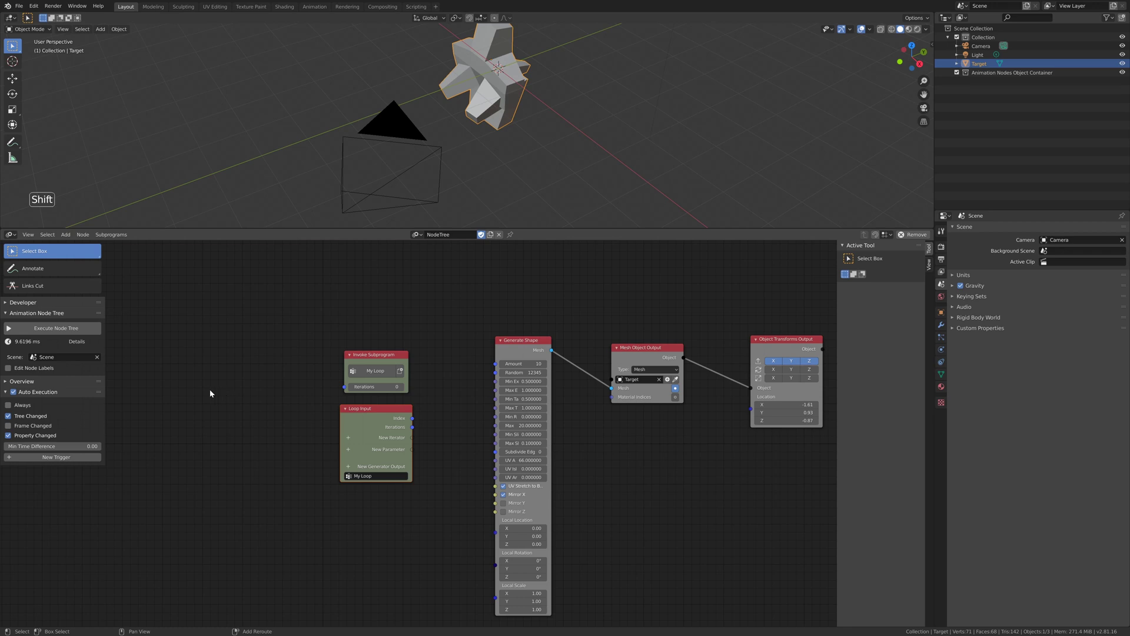
key(shift+a)
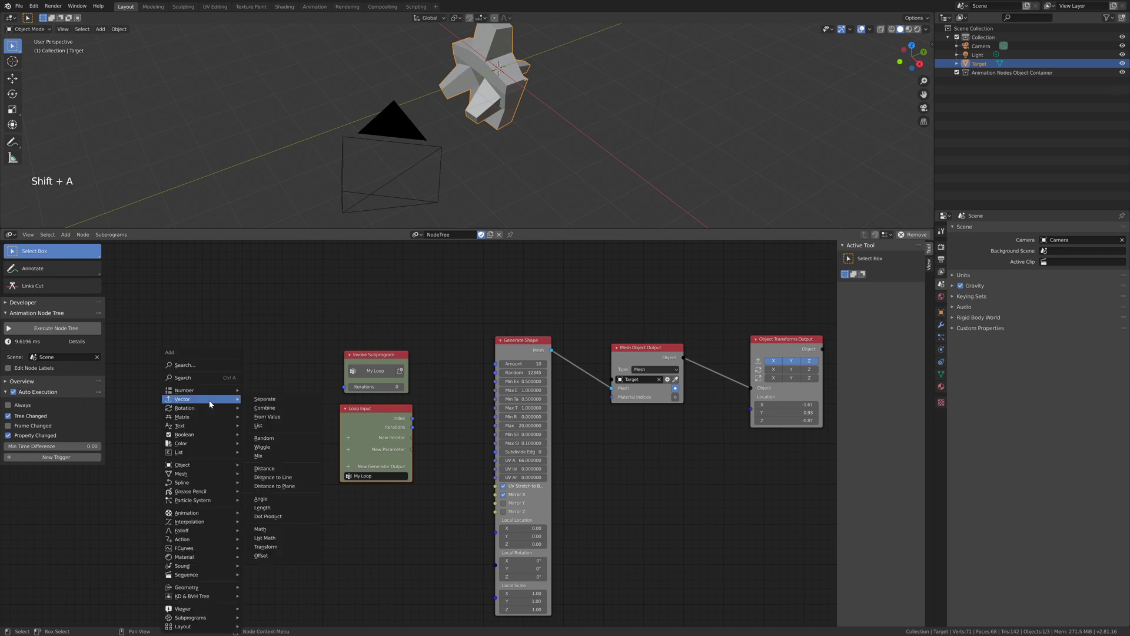
click(200, 380)
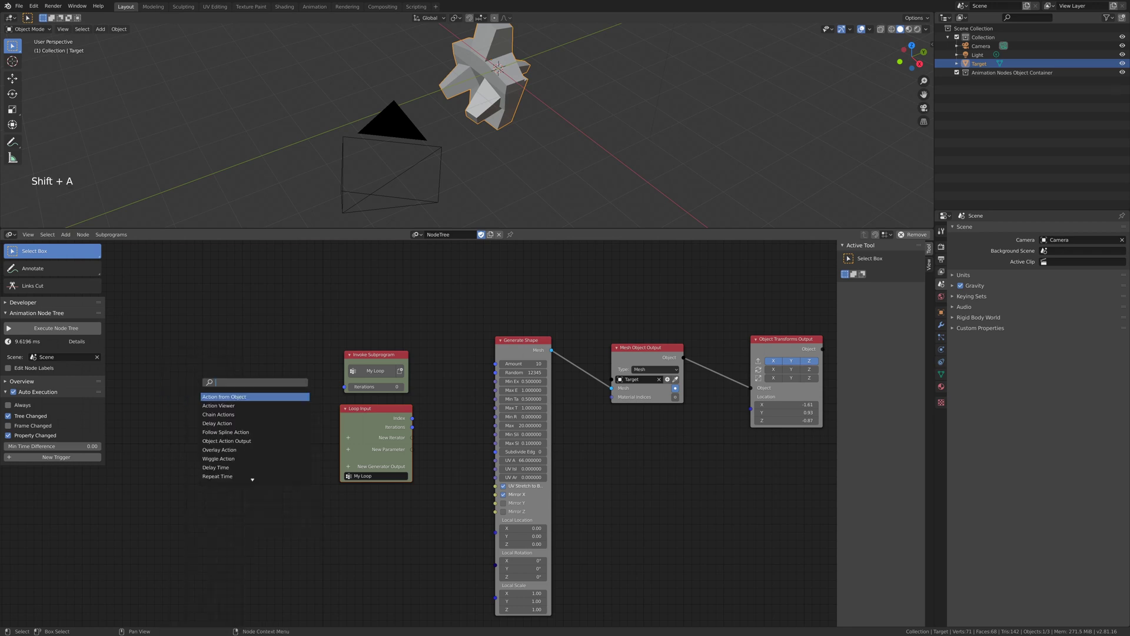
text(obj)
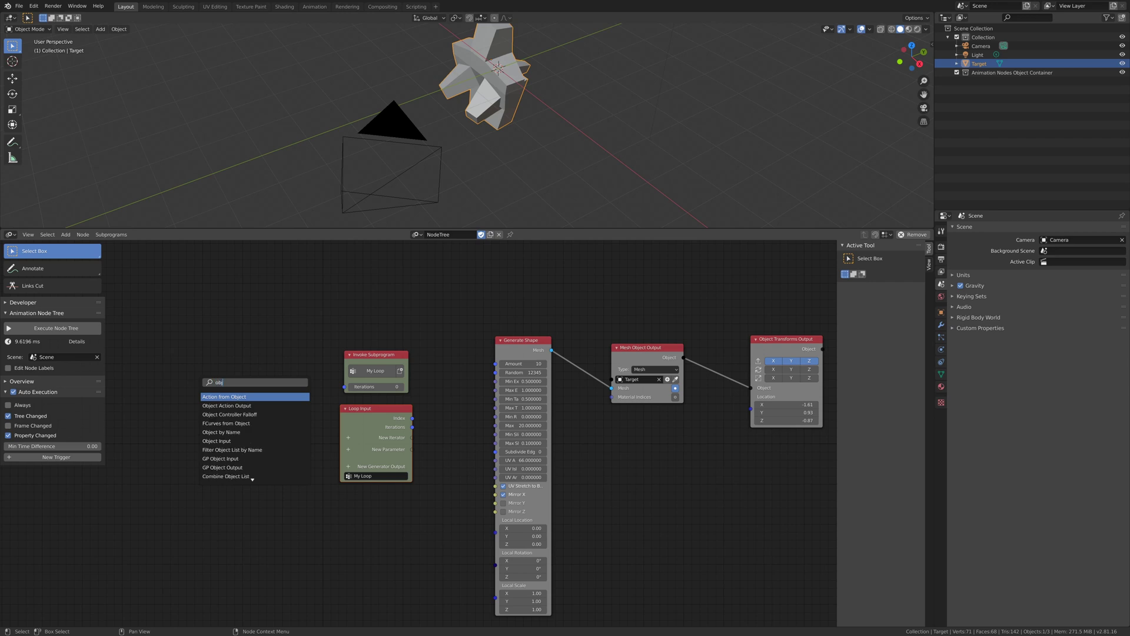
text(ect ins)
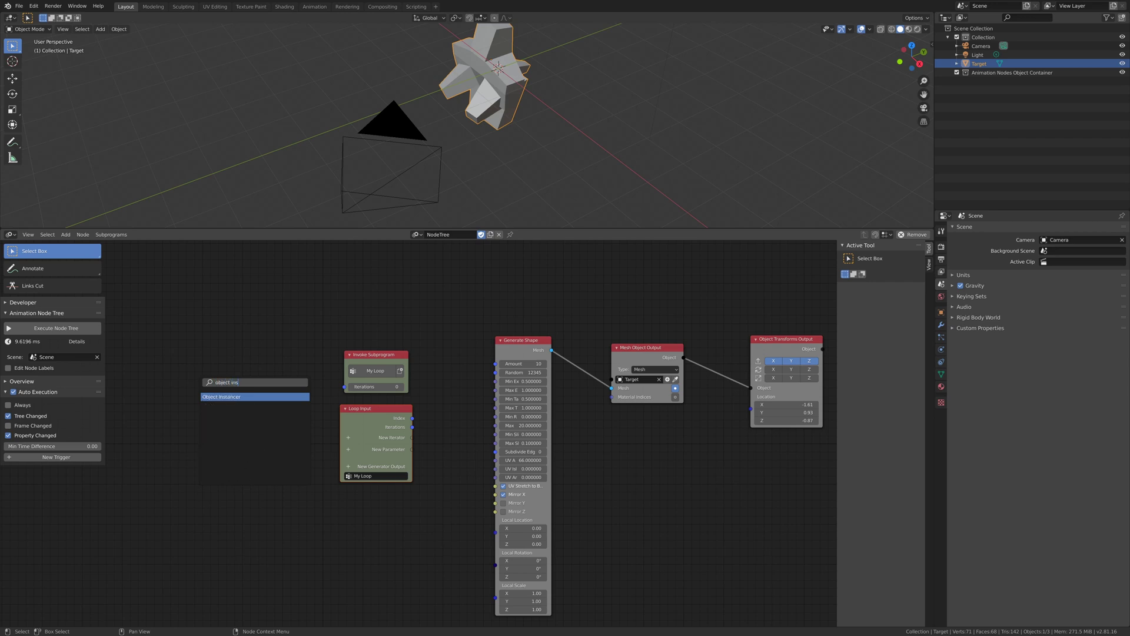
key(Return)
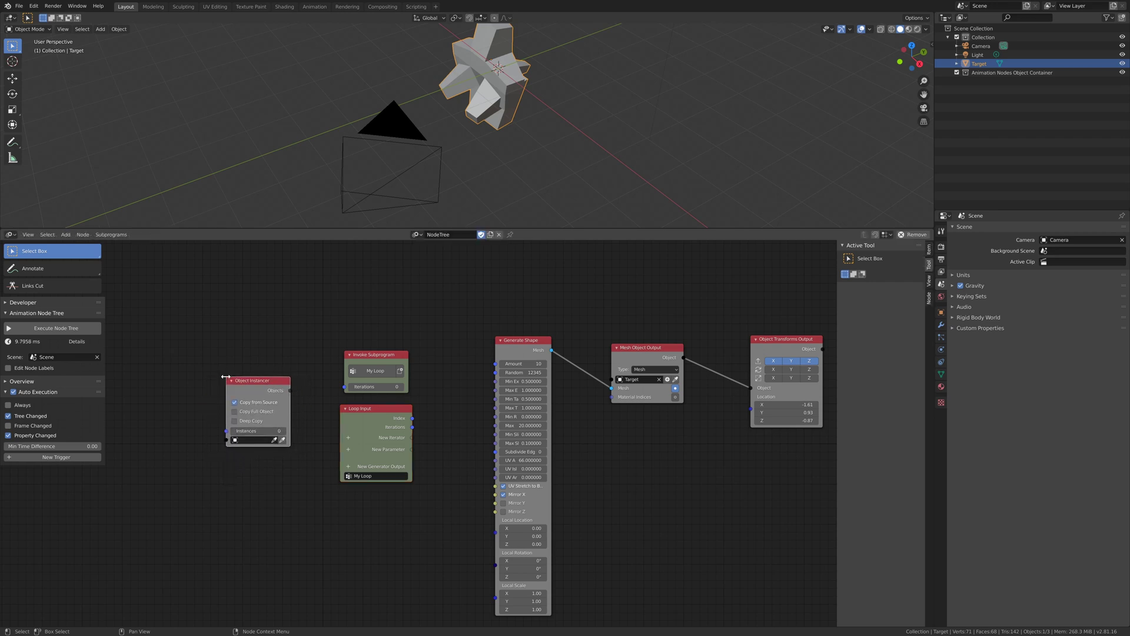
click(236, 404)
Step: Set the Object Instancer to 3 instances and move it up
double_click(238, 422)
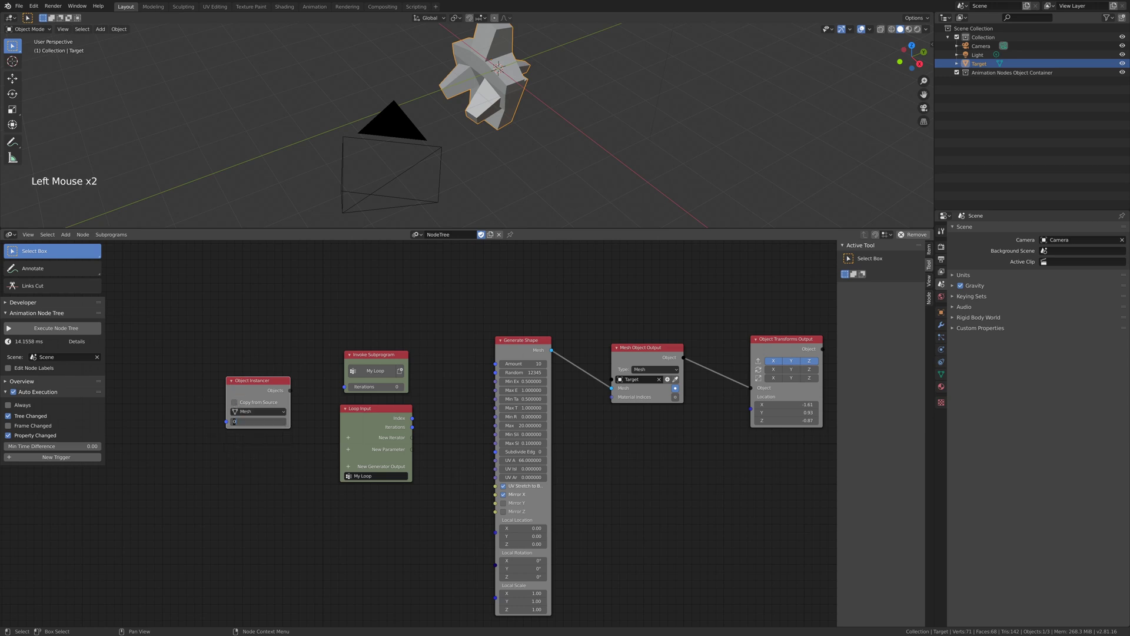
text(3)
key(Return)
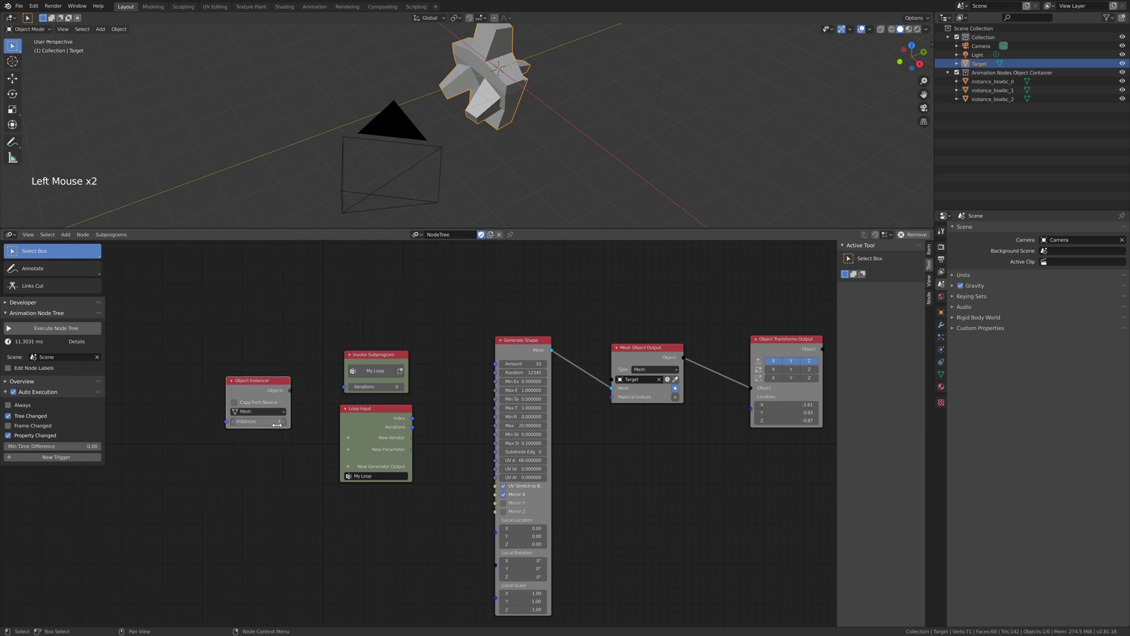
drag(259, 380, 253, 361)
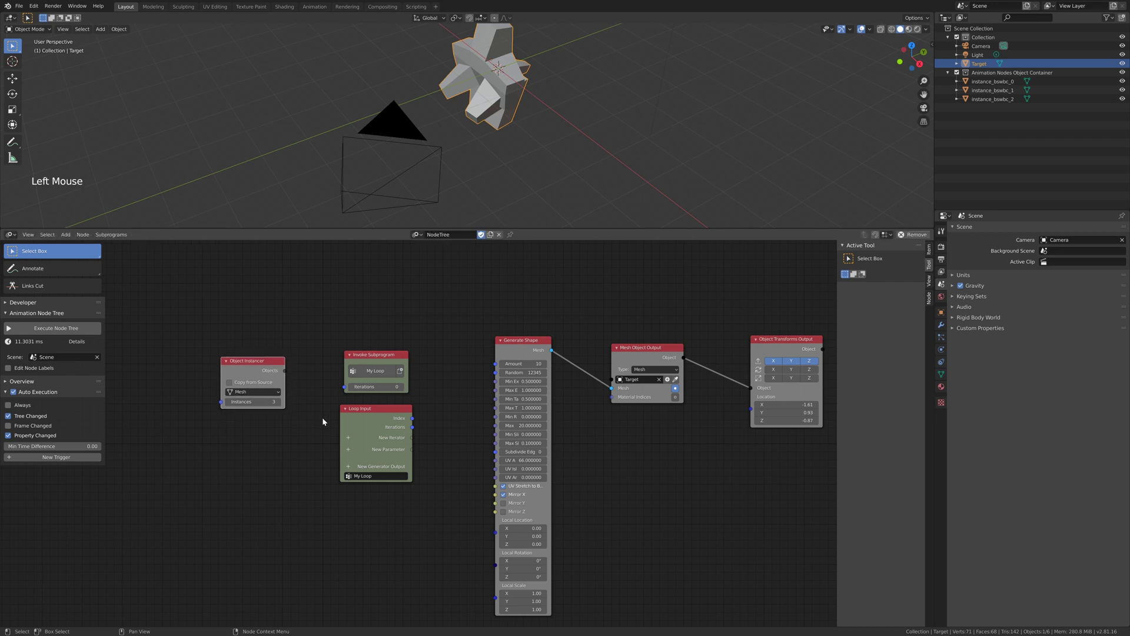
click(373, 411)
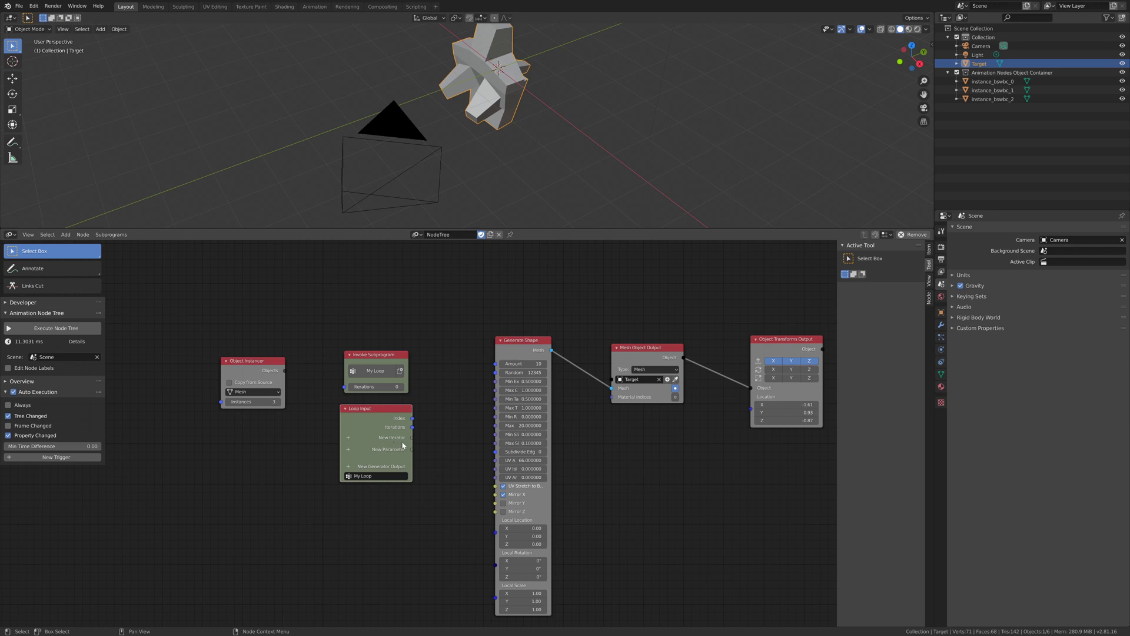
Step: Add an Object List iterator to Loop Input and feed it the instanced objects
click(347, 438)
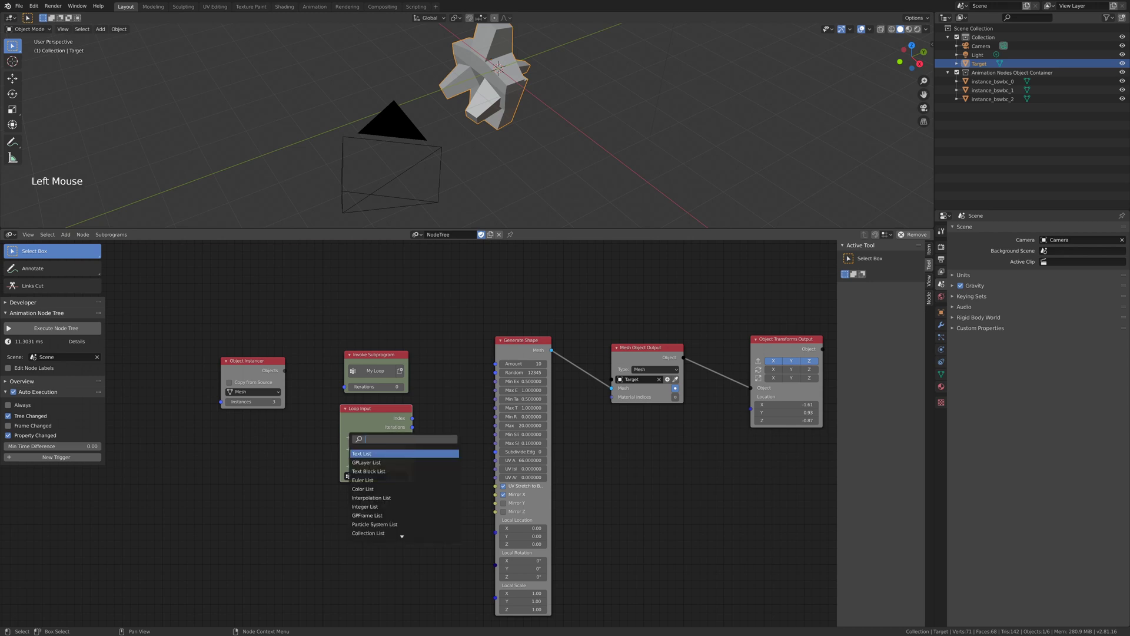
text(object l)
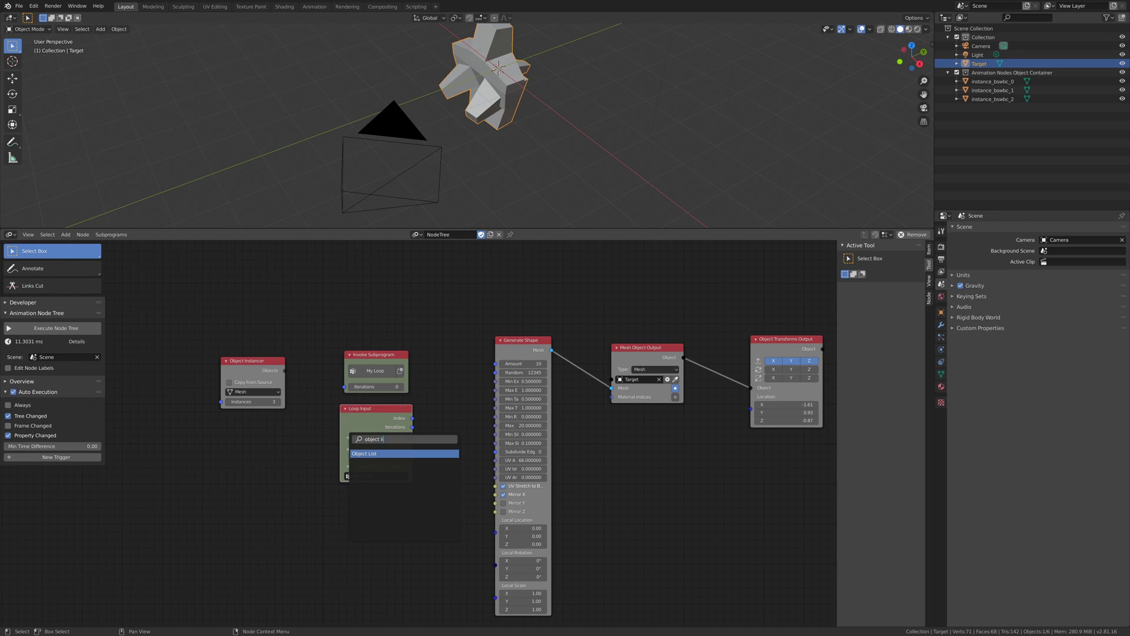
key(Return)
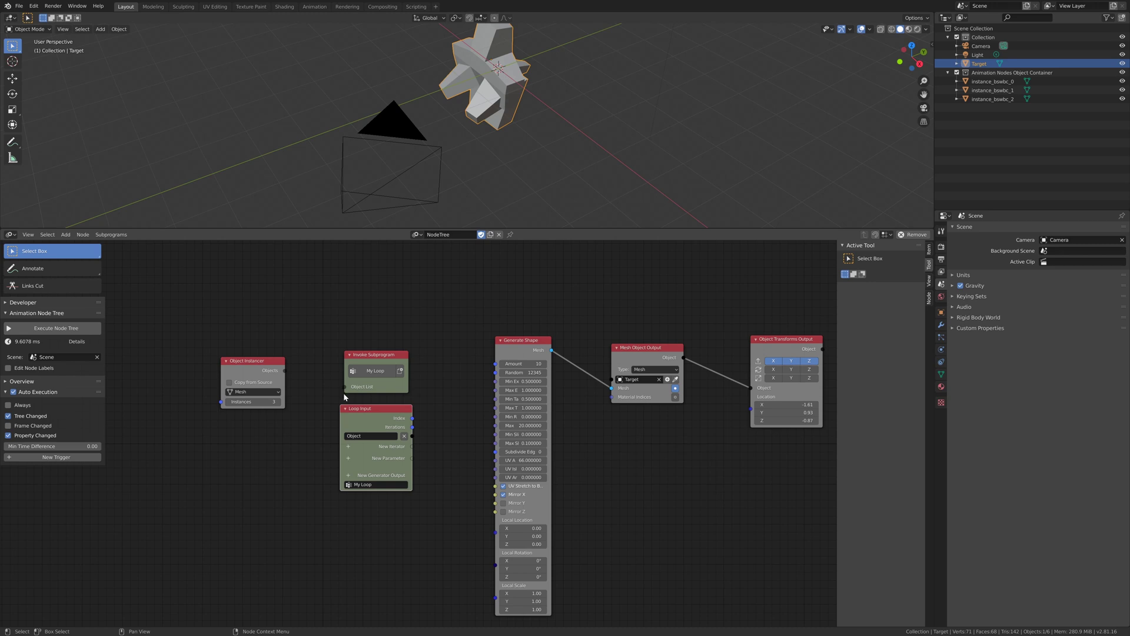
scroll(345, 397, up, 5)
middle_drag(338, 349, 432, 382)
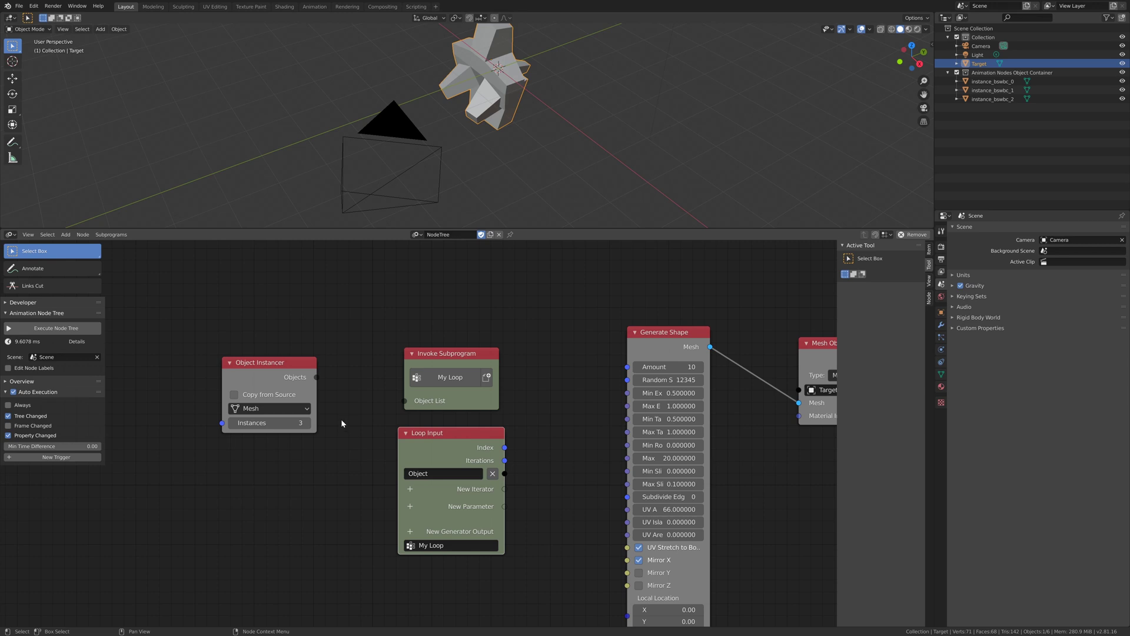
drag(317, 376, 405, 401)
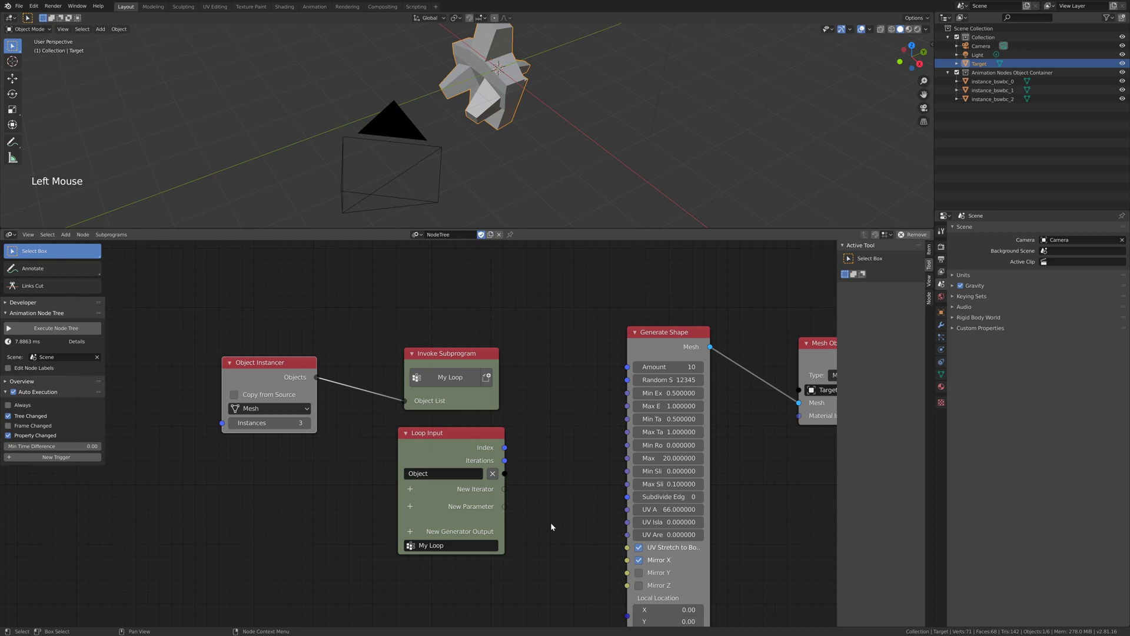
Step: Link Loop Input's Object to the Mesh Object Output
scroll(575, 516, down, 3)
middle_drag(575, 516, 430, 516)
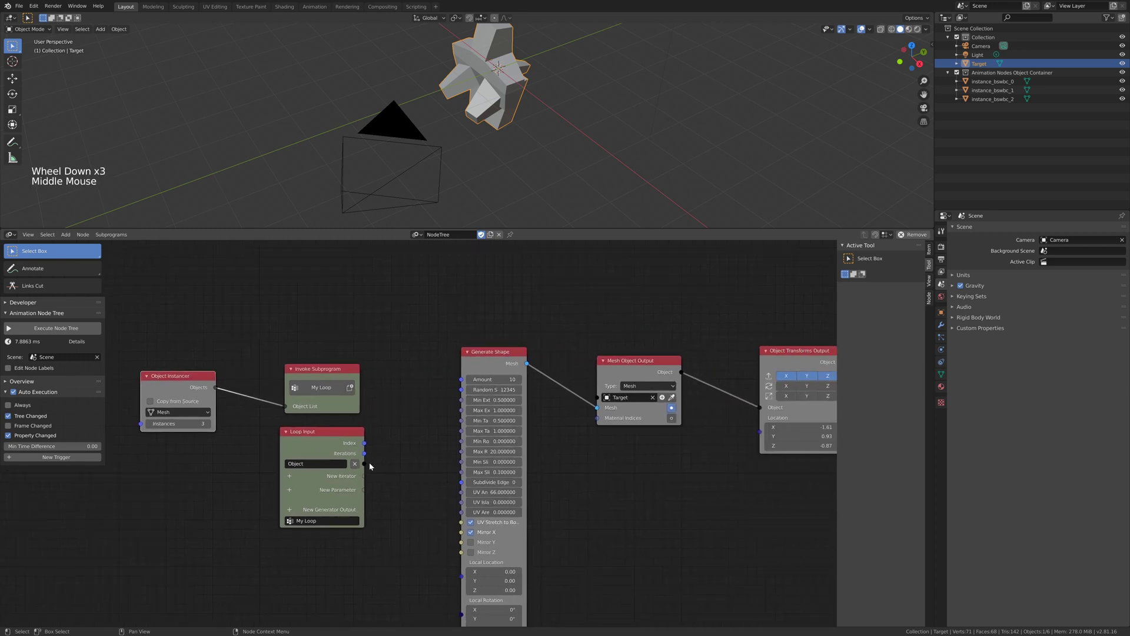
drag(365, 464, 608, 400)
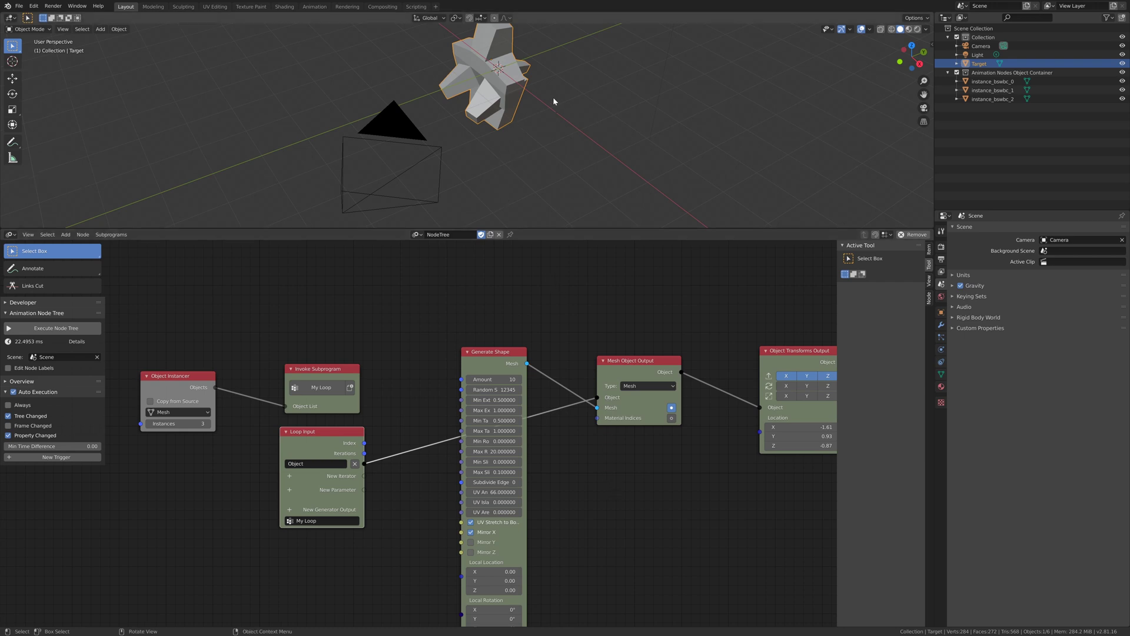
shift+middle_drag(554, 101, 575, 156)
scroll(571, 159, down, 2)
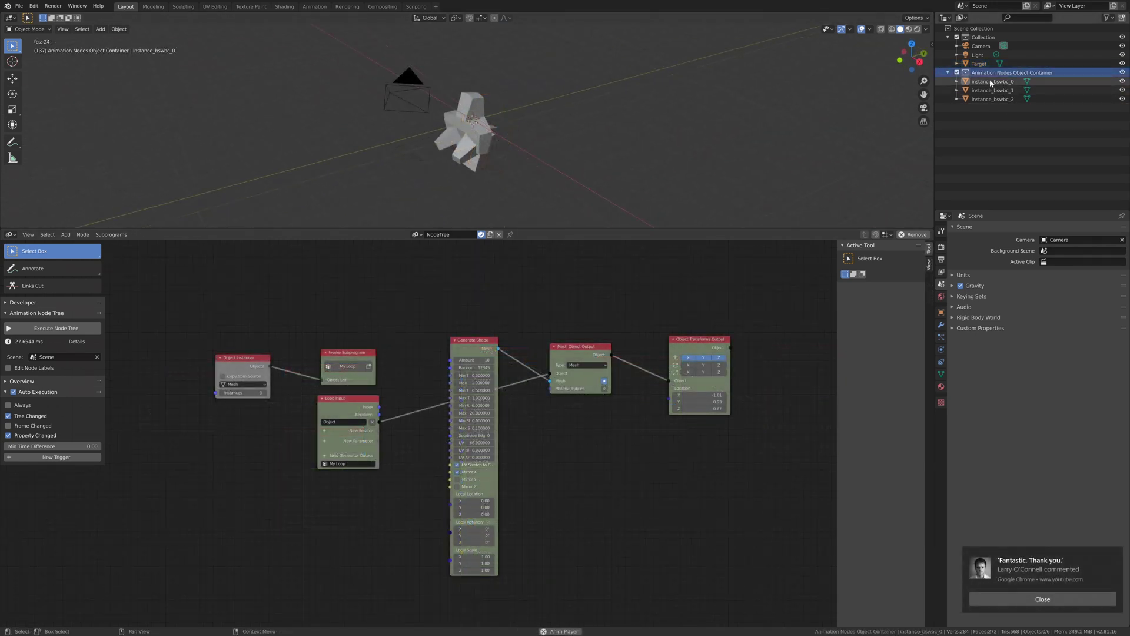
click(993, 82)
click(993, 90)
click(995, 99)
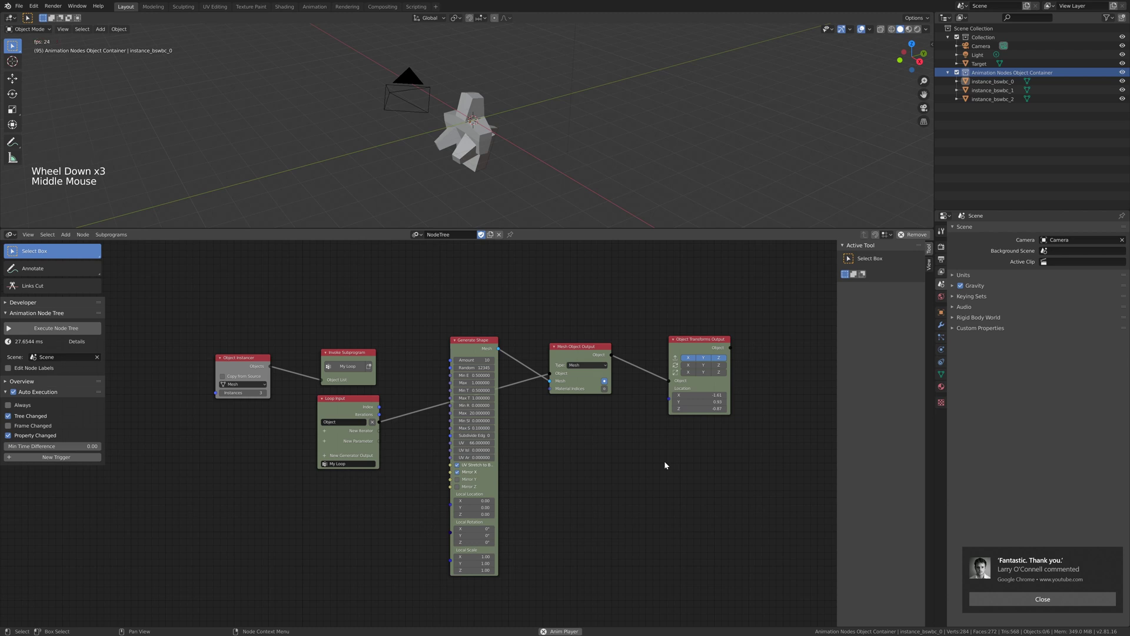
click(995, 81)
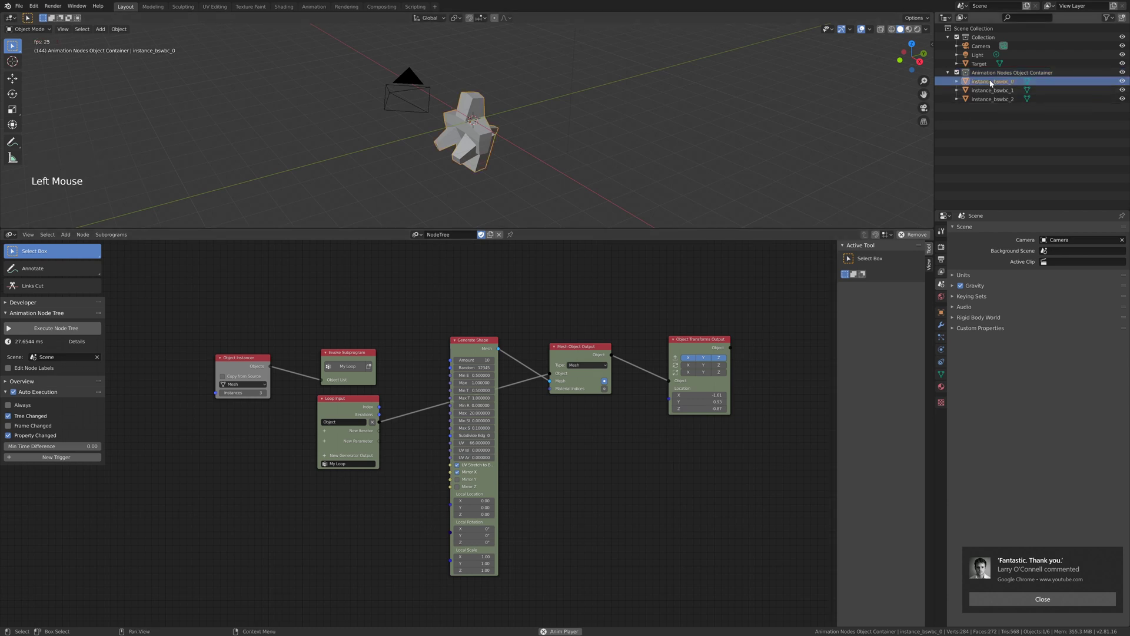
click(995, 90)
click(1028, 99)
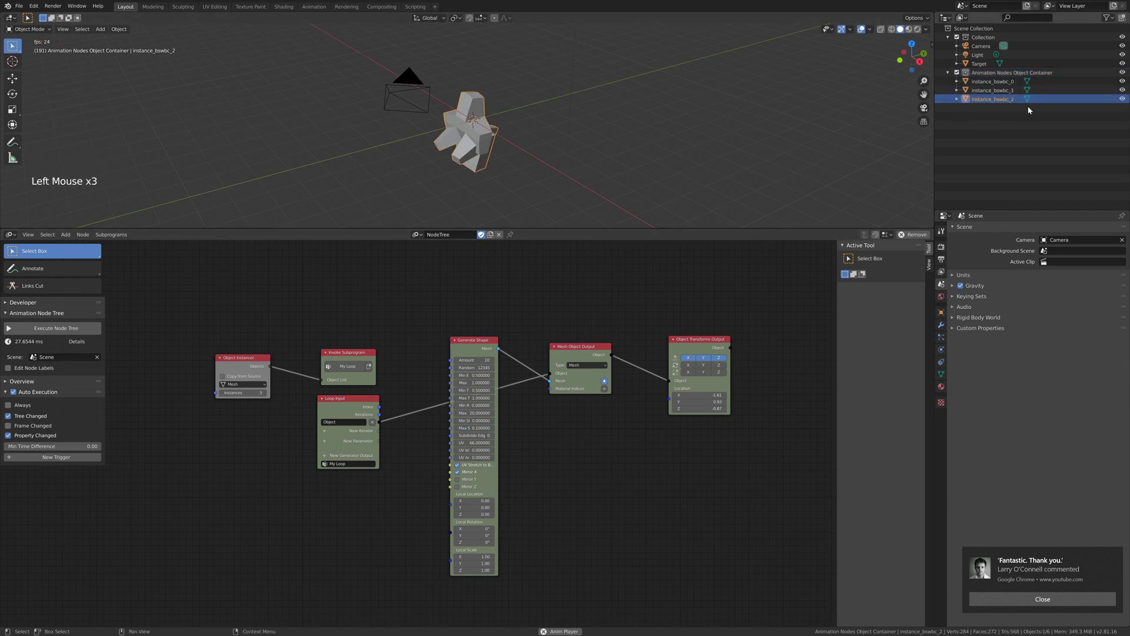
click(995, 73)
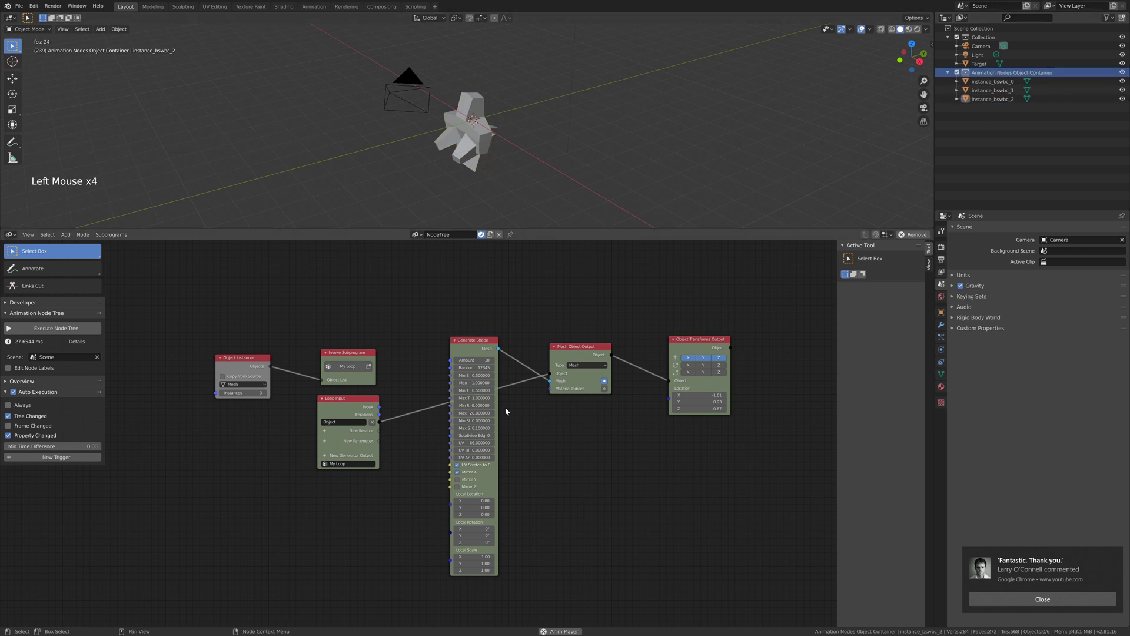
middle_drag(313, 516, 449, 517)
scroll(434, 508, up, 6)
scroll(435, 512, up, 1)
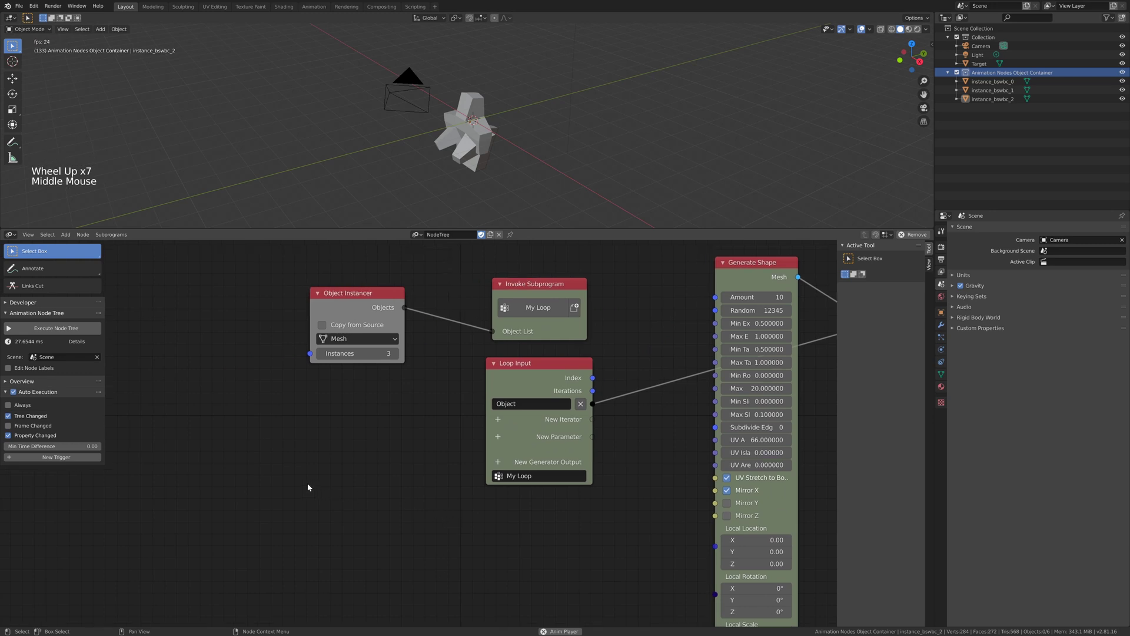
Step: Add a Grid Mesh node and set both its Length and Width to 30
key(shift+a)
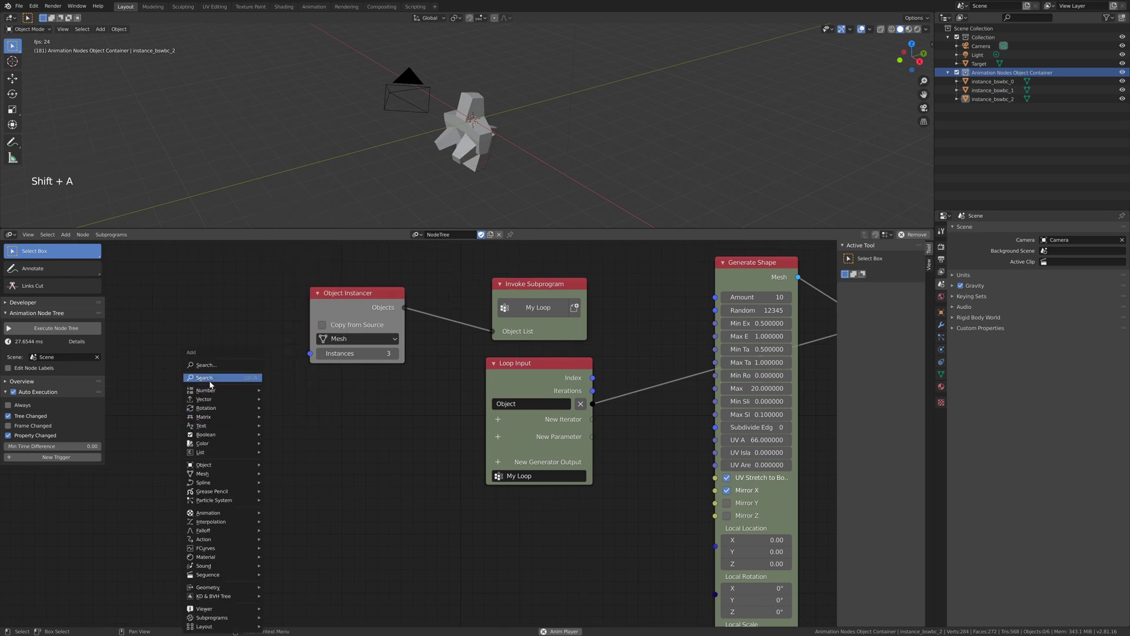
text(grid)
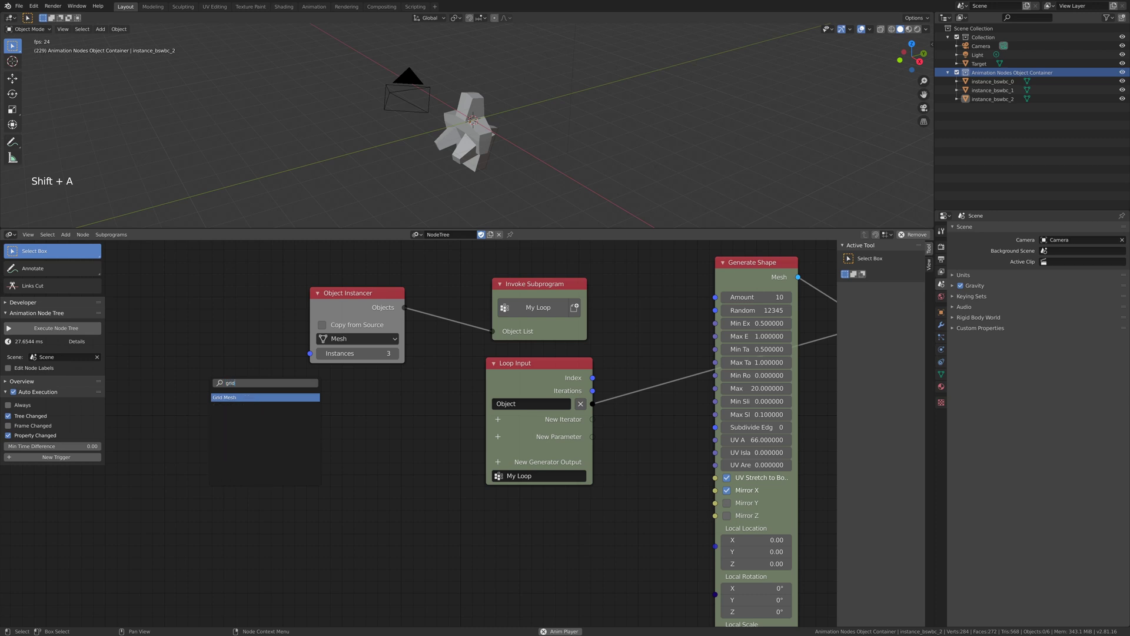
click(240, 397)
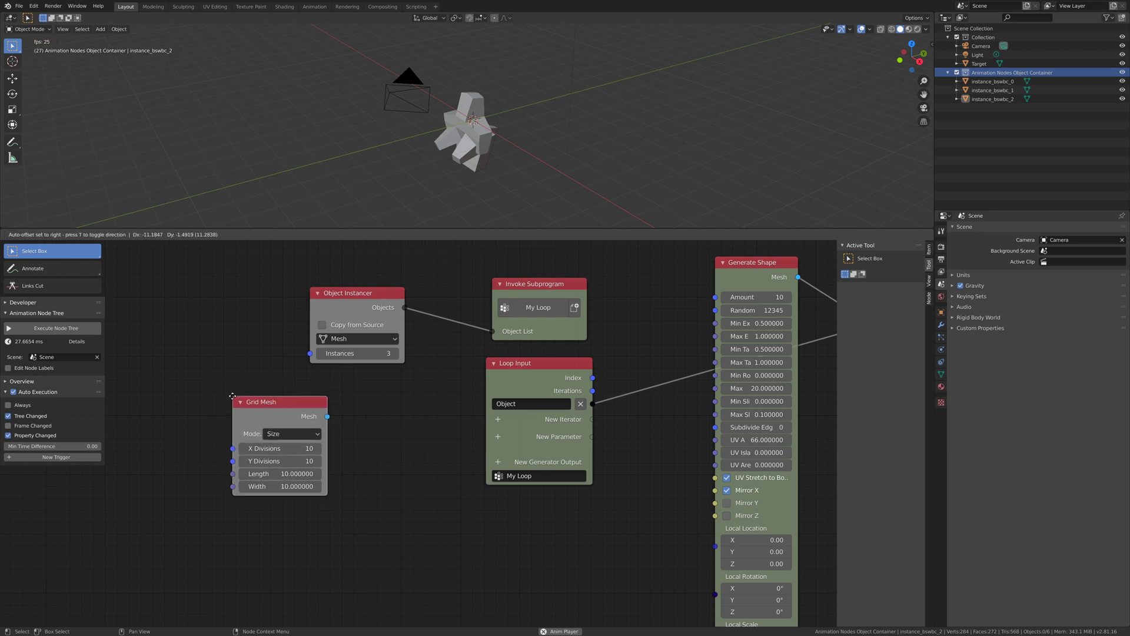
click(239, 398)
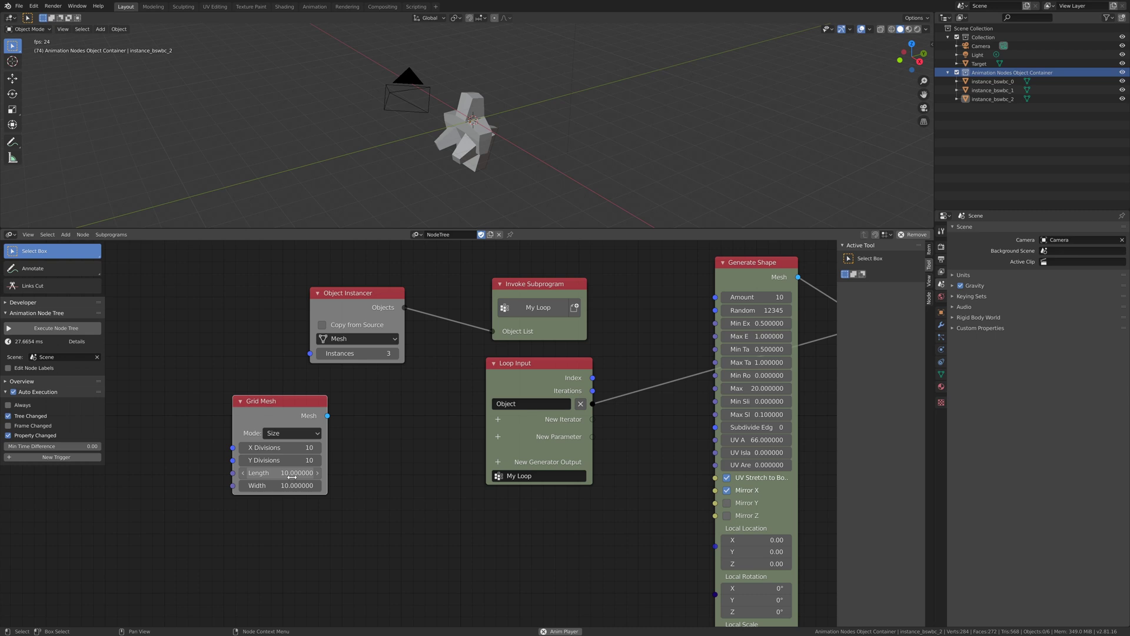
drag(277, 473, 277, 485)
text(30)
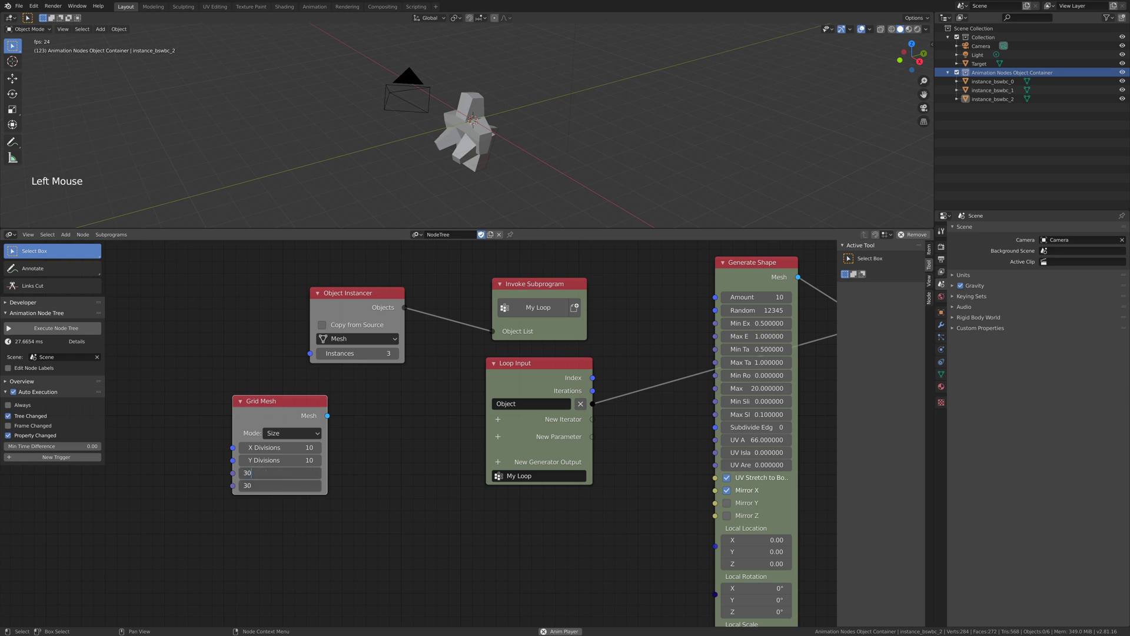
key(Return)
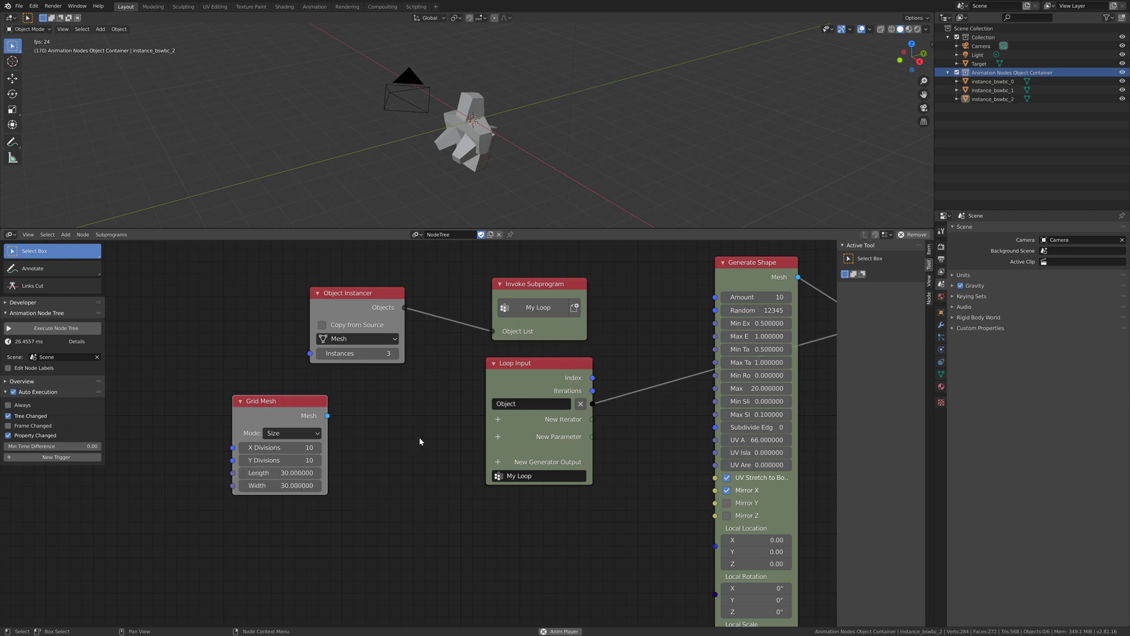
drag(293, 407, 293, 432)
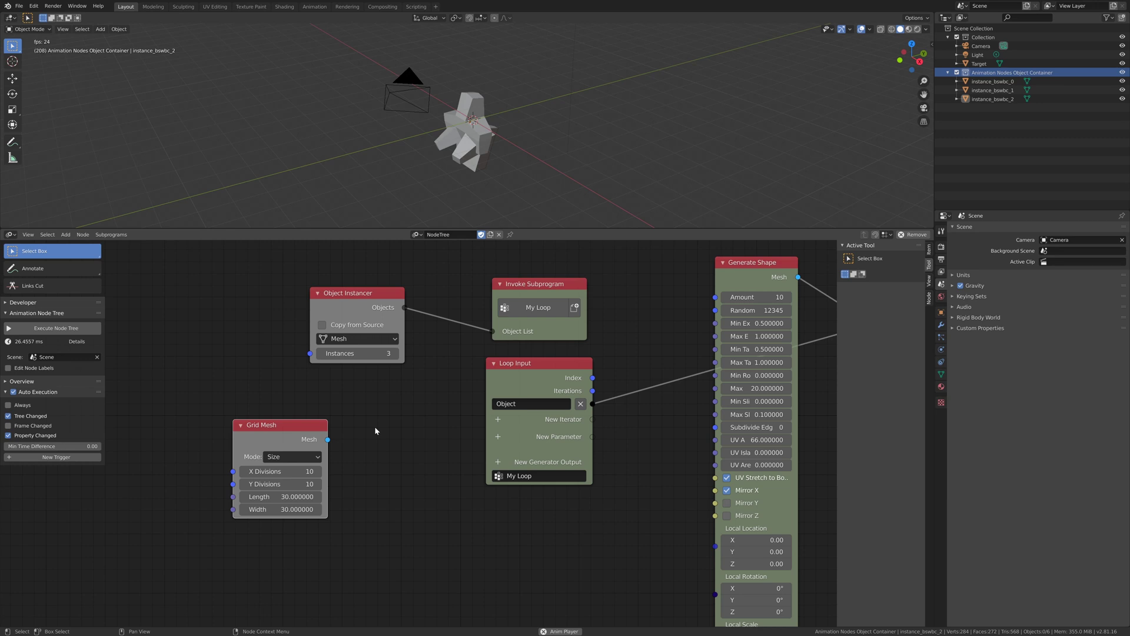
Step: Add a Mesh Info node beside Grid Mesh and connect the grid mesh into it
key(shift+a)
click(365, 380)
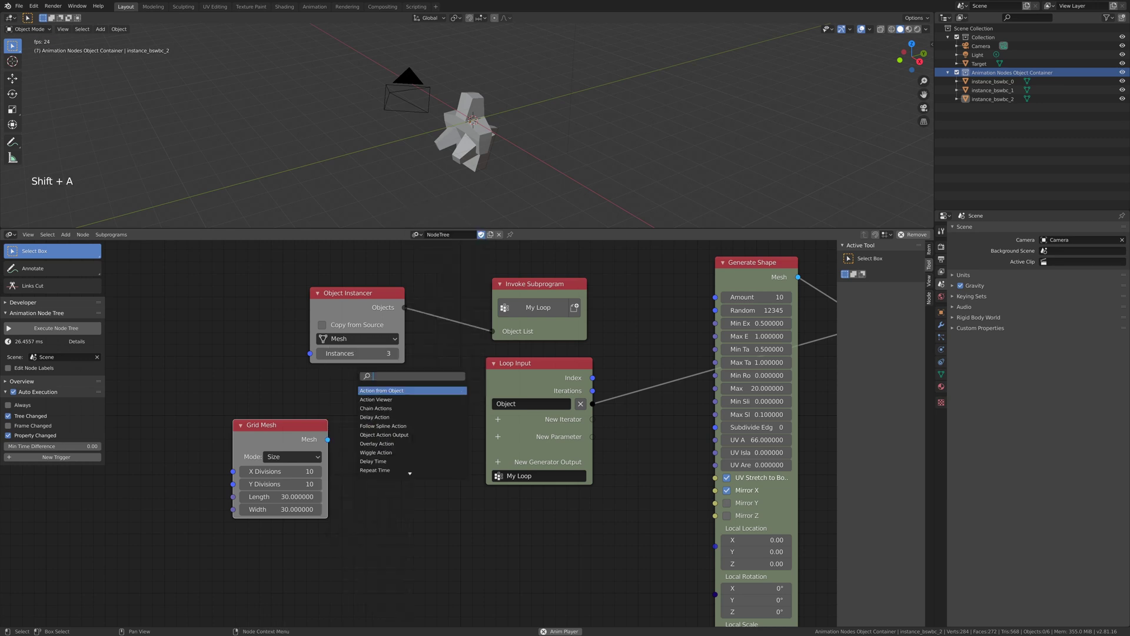
text(mesh in)
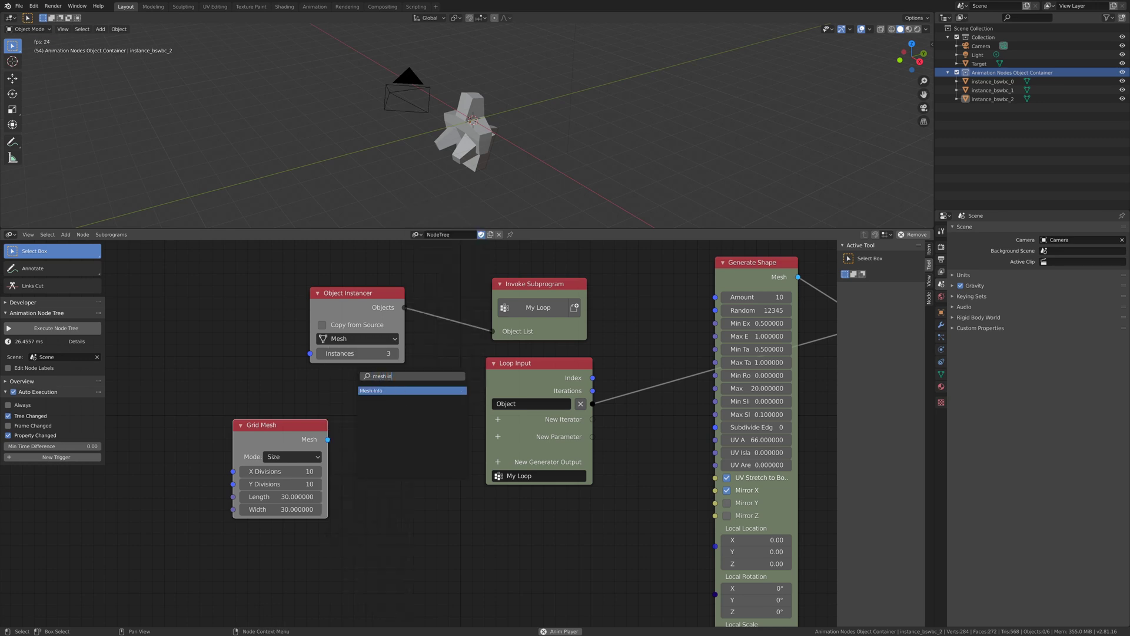
key(Return)
click(376, 421)
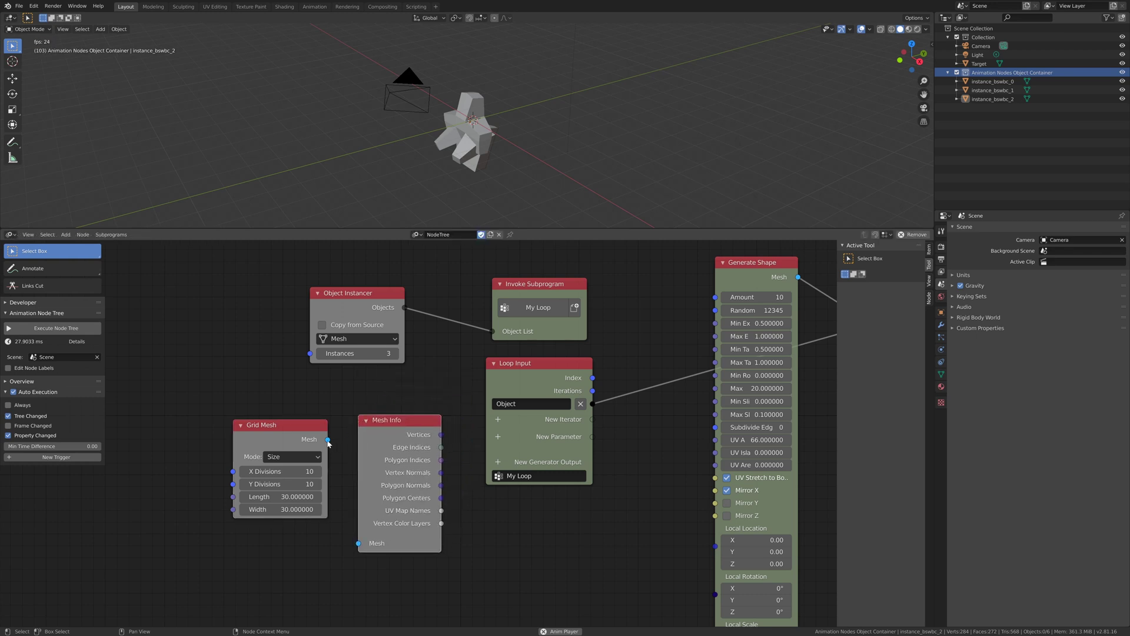
drag(327, 440, 358, 543)
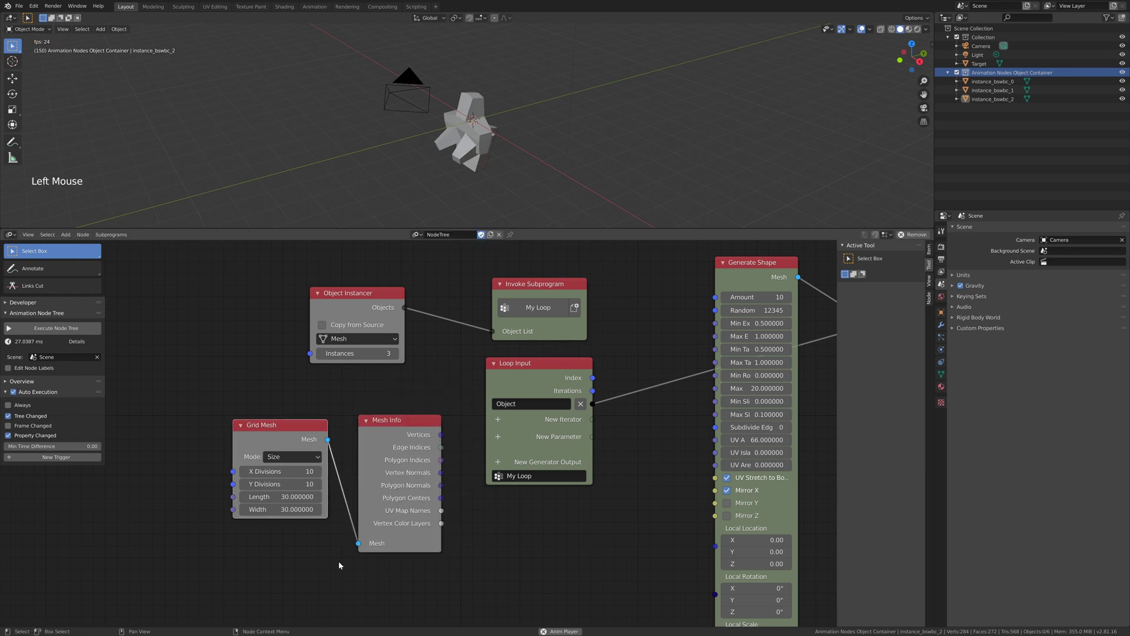
Step: Give the Loop Input a new Vector List iterator
click(498, 420)
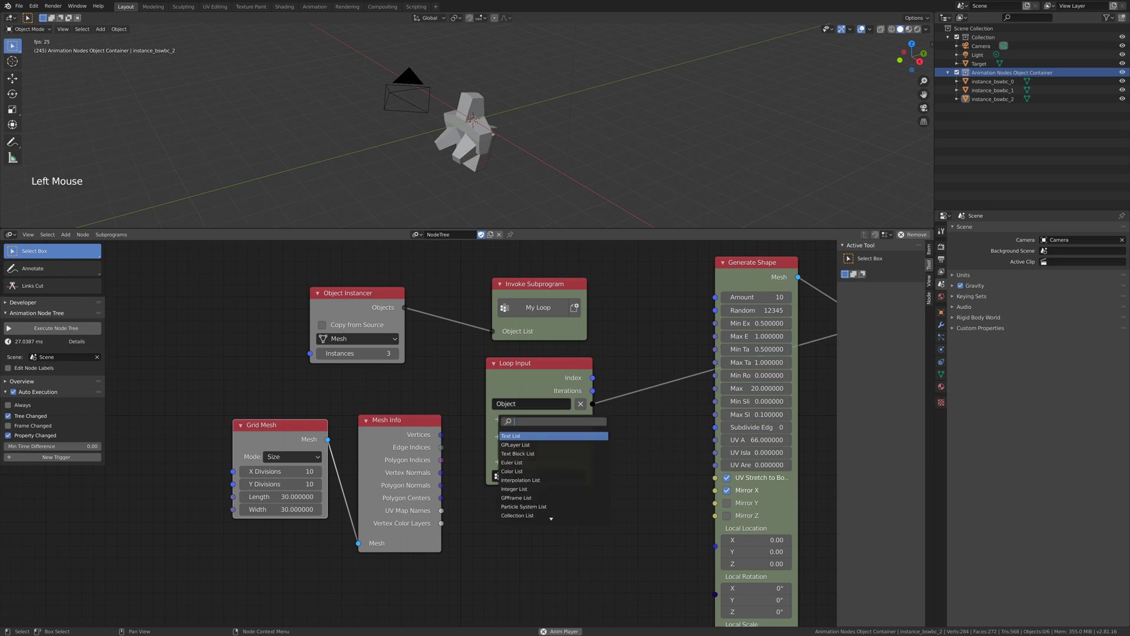
text(vec)
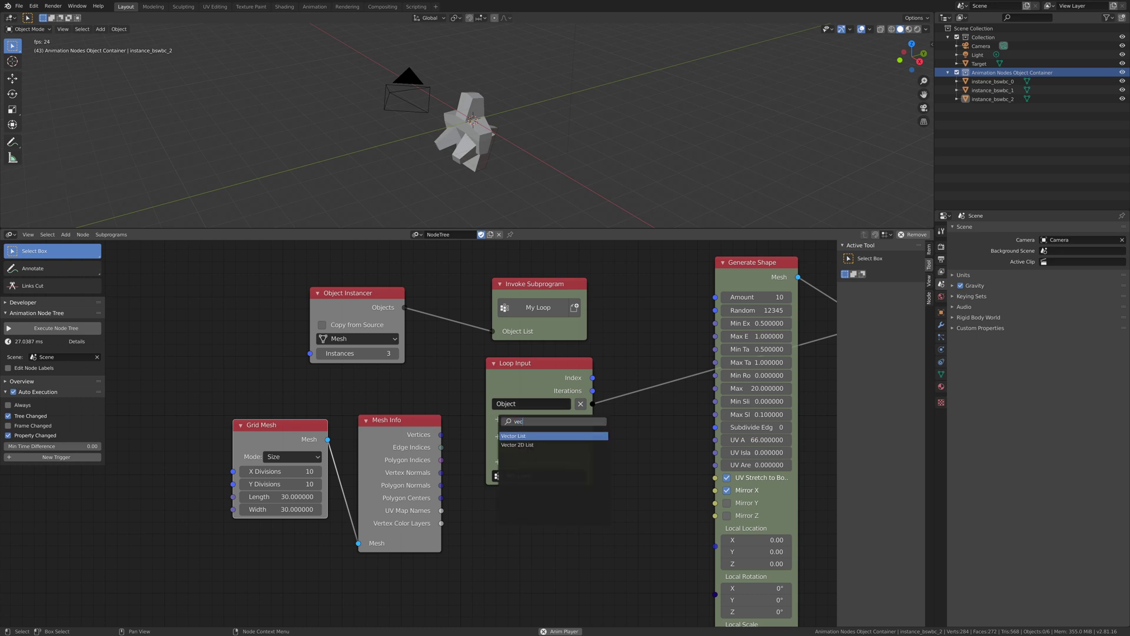
click(524, 437)
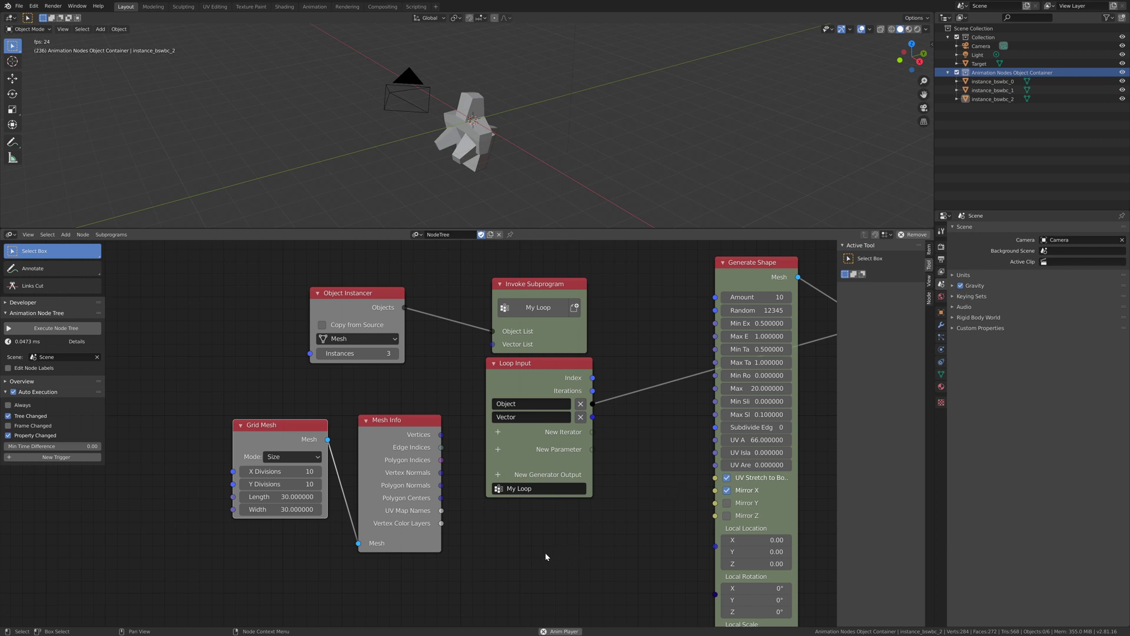
Step: Link Mesh Info Vertices to the loop's Vector List and each loop Vector to Object Transforms Output Location
drag(441, 434, 494, 345)
scroll(433, 435, down, 4)
middle_drag(774, 471, 609, 447)
scroll(679, 451, down, 1)
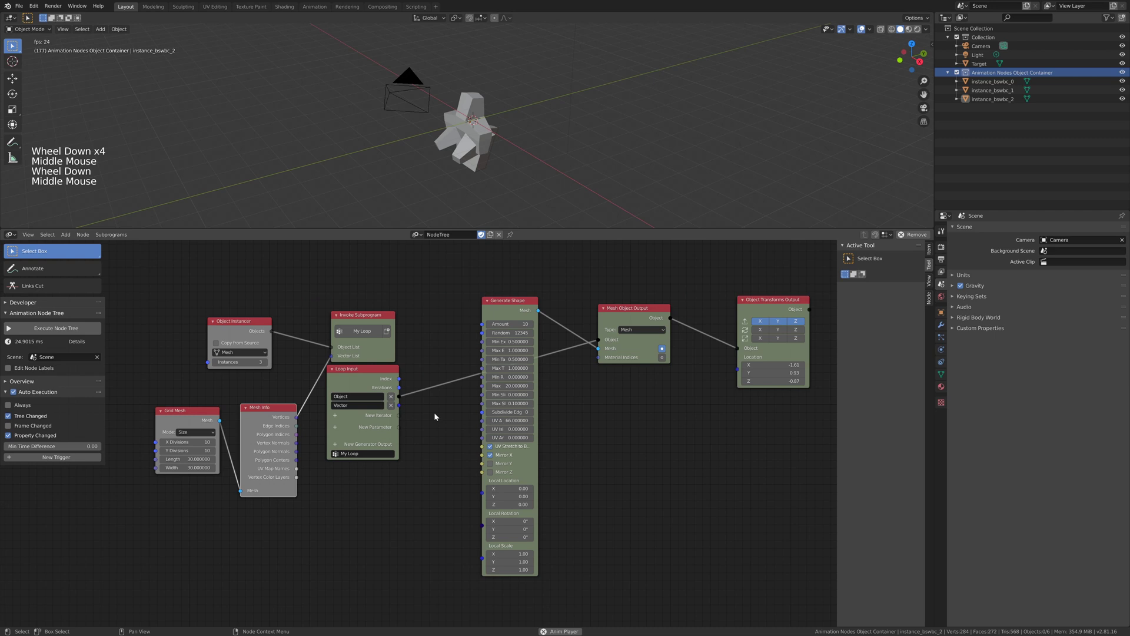
scroll(413, 409, down, 1)
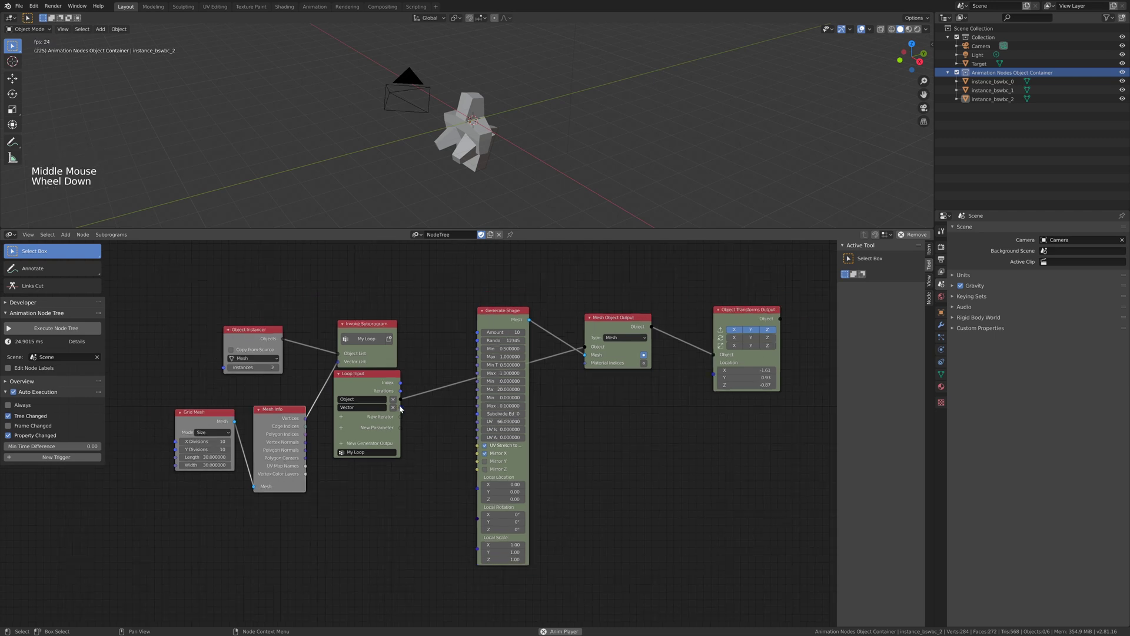
drag(400, 407, 714, 377)
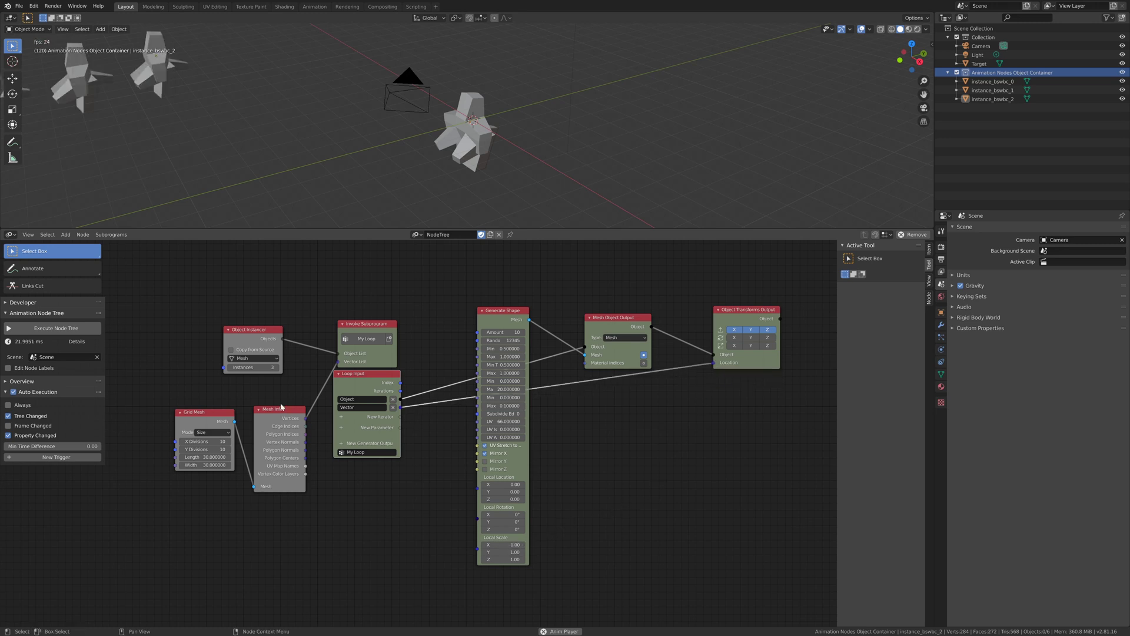
Step: Set the Object Instancer to 100 instances so shapes fill the 10×10 grid
click(253, 368)
text(100)
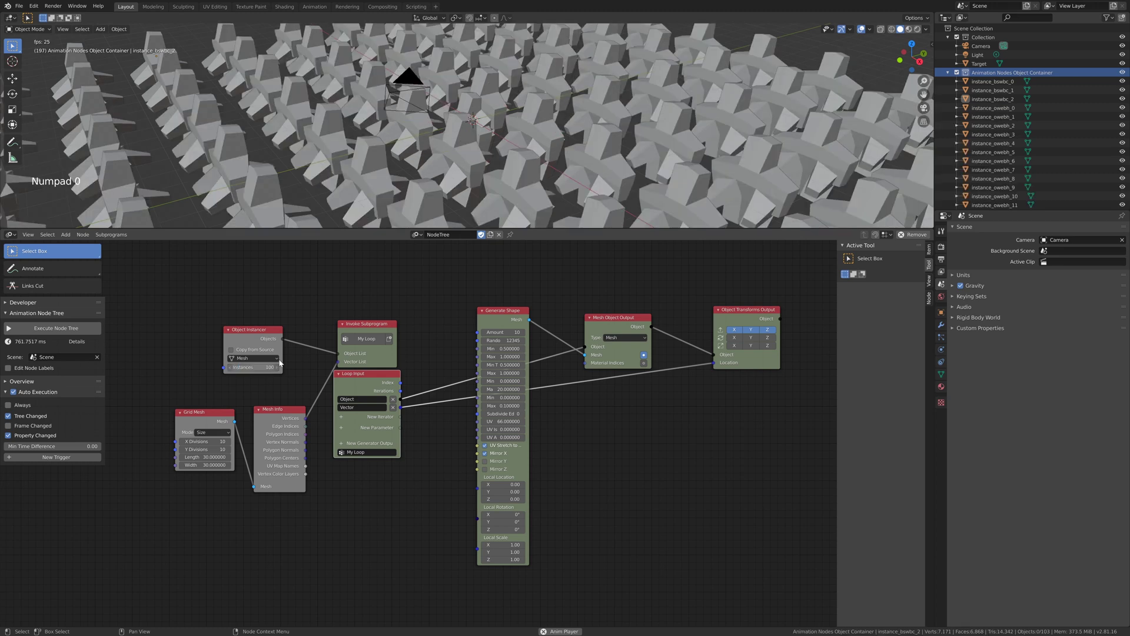
scroll(446, 139, down, 4)
middle_drag(446, 139, 482, 140)
Step: Widen the Generate Shape node so its labels show fully
scroll(465, 141, down, 1)
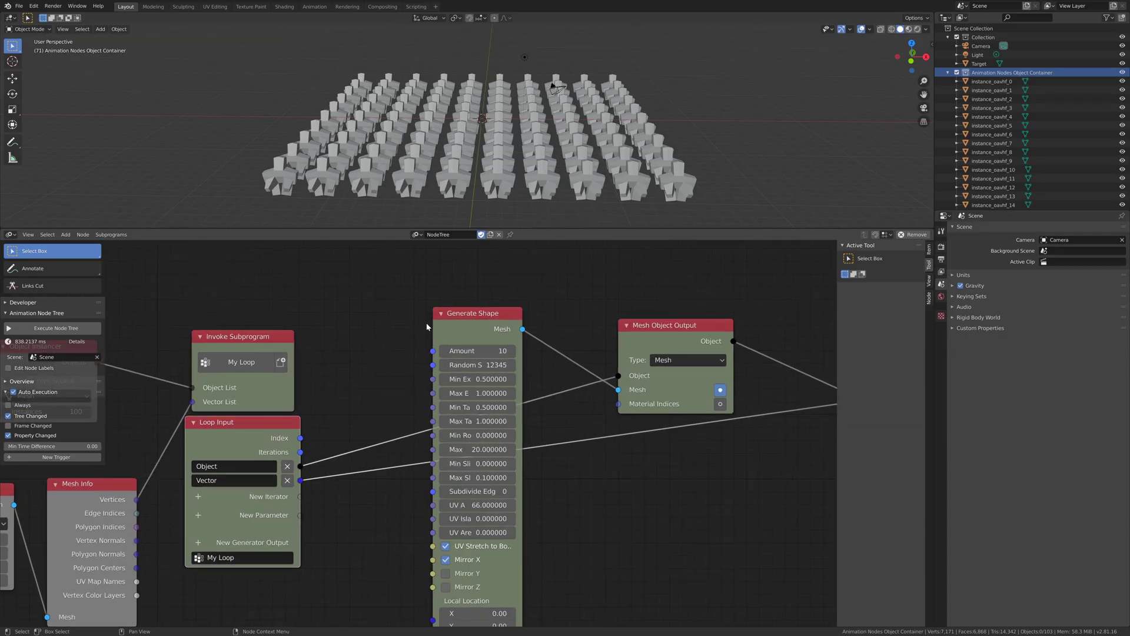
drag(521, 342, 578, 341)
middle_drag(701, 542, 754, 548)
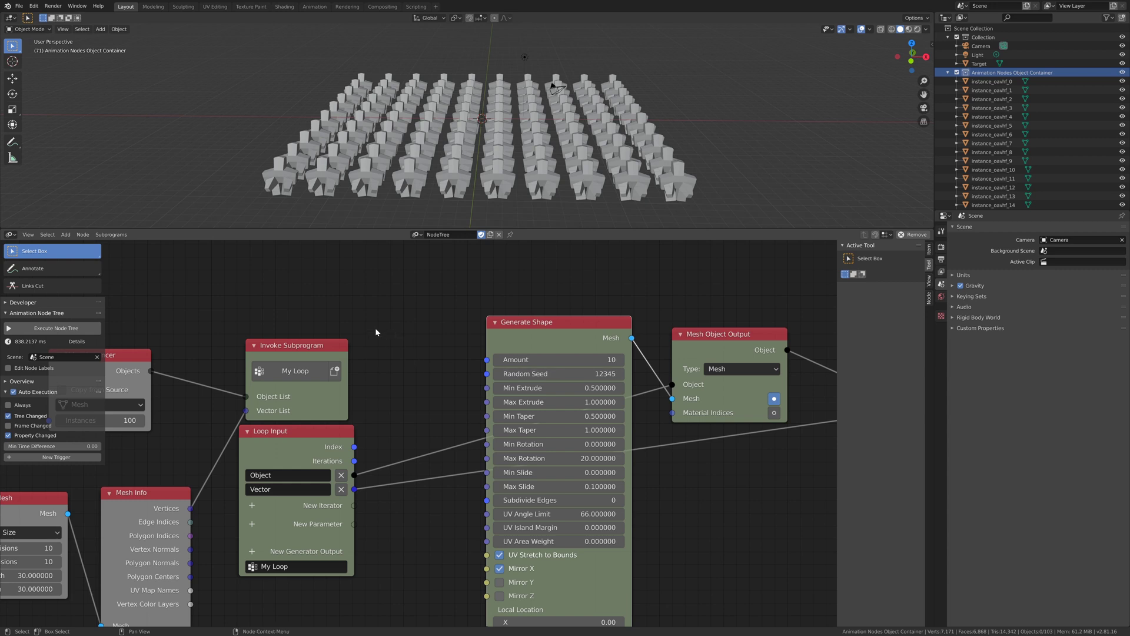
Step: Add a Random Number node left of Generate Shape with a Max of 999
key(shift+a)
click(360, 328)
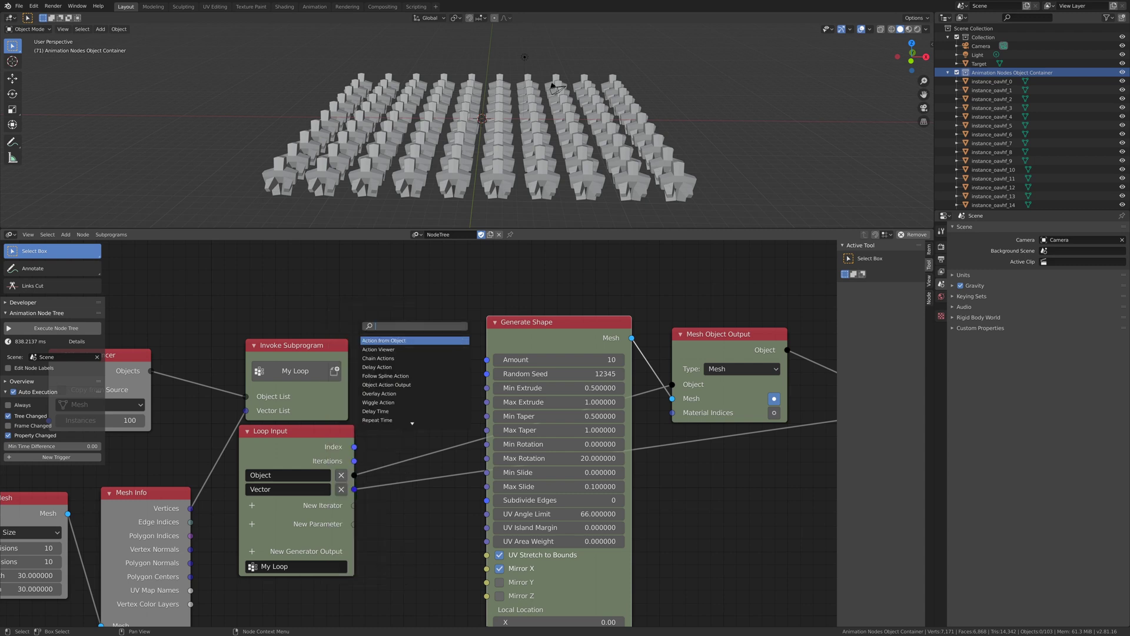
text(rand)
key(Down)
key(Down)
key(Down)
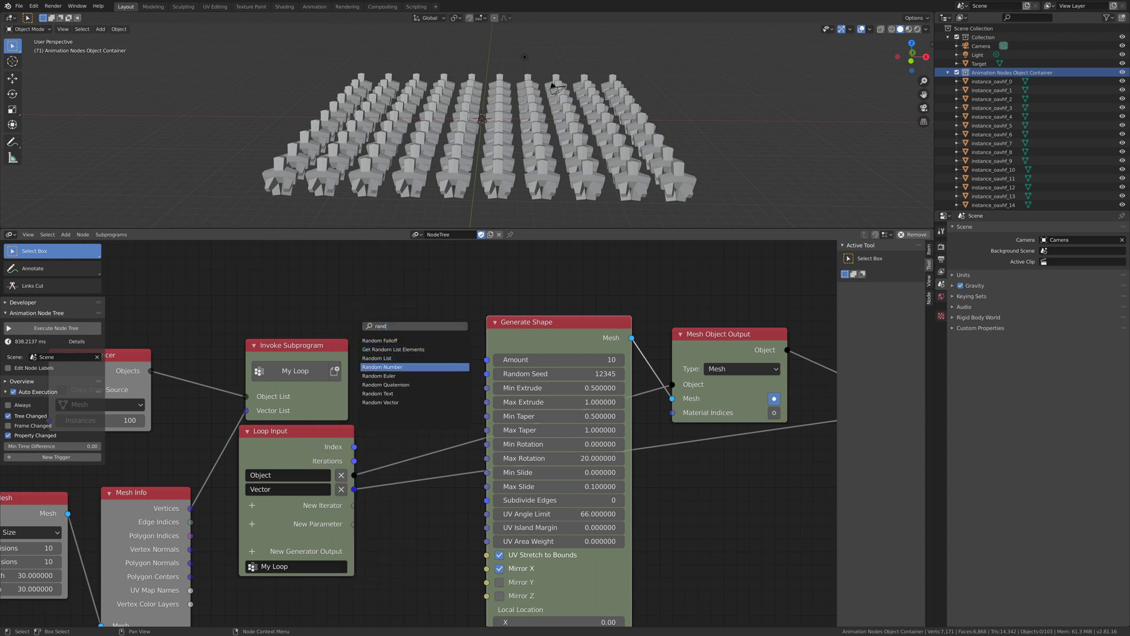
key(Return)
click(401, 376)
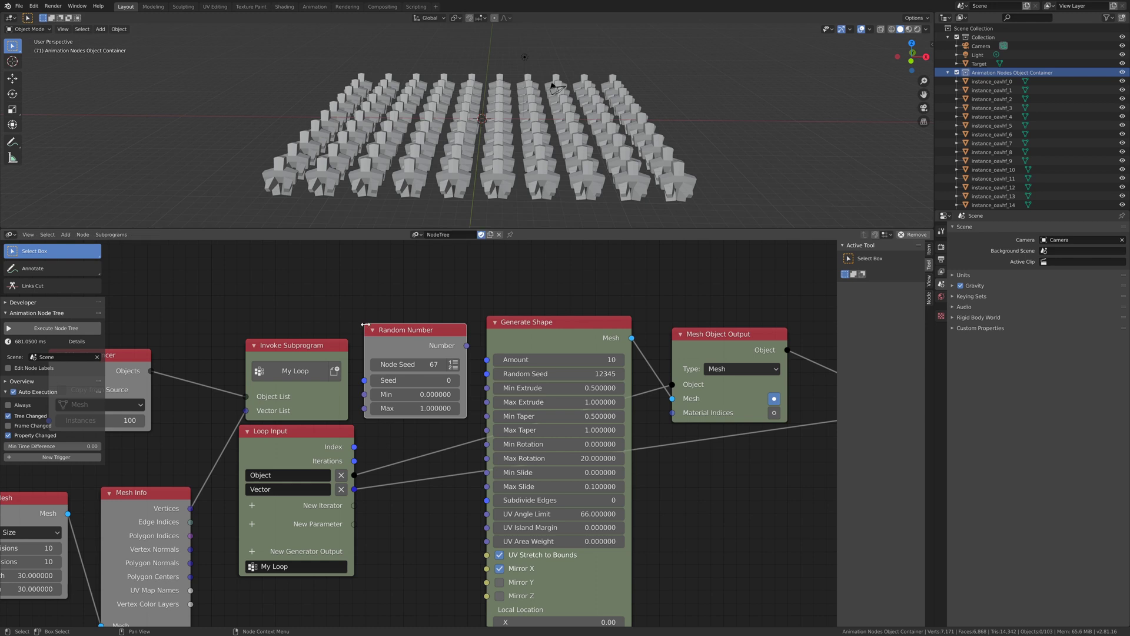
click(400, 408)
text(9999)
key(BackSpace)
key(Return)
Step: Drive the random Seed from the loop Index and feed the number into Generate Shape's Random Seed
drag(355, 448, 388, 381)
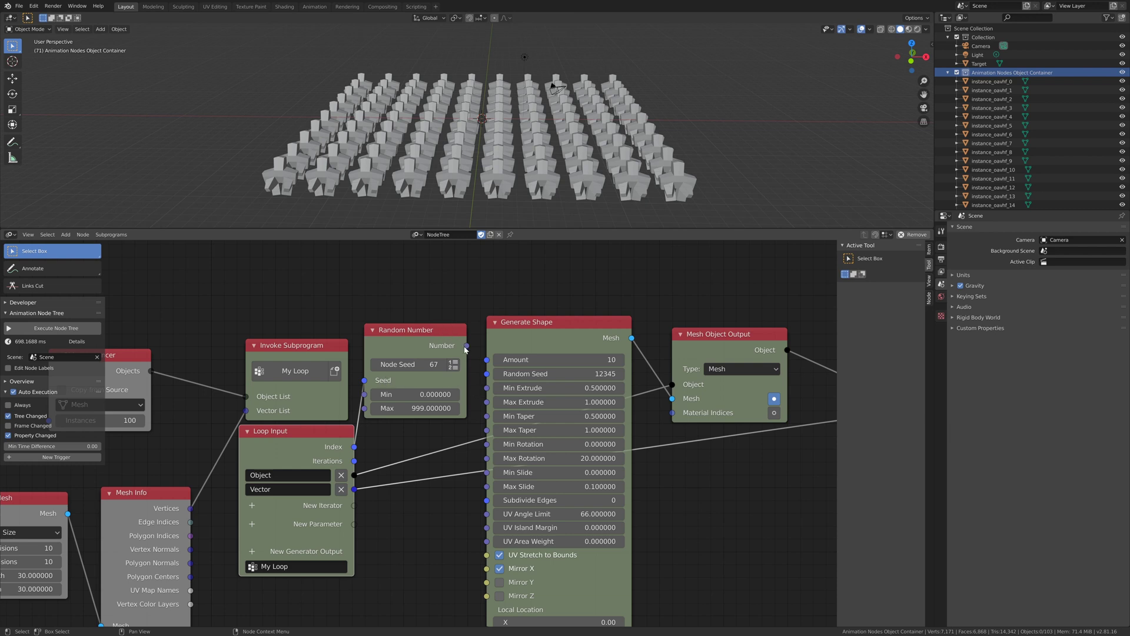
drag(466, 346, 486, 374)
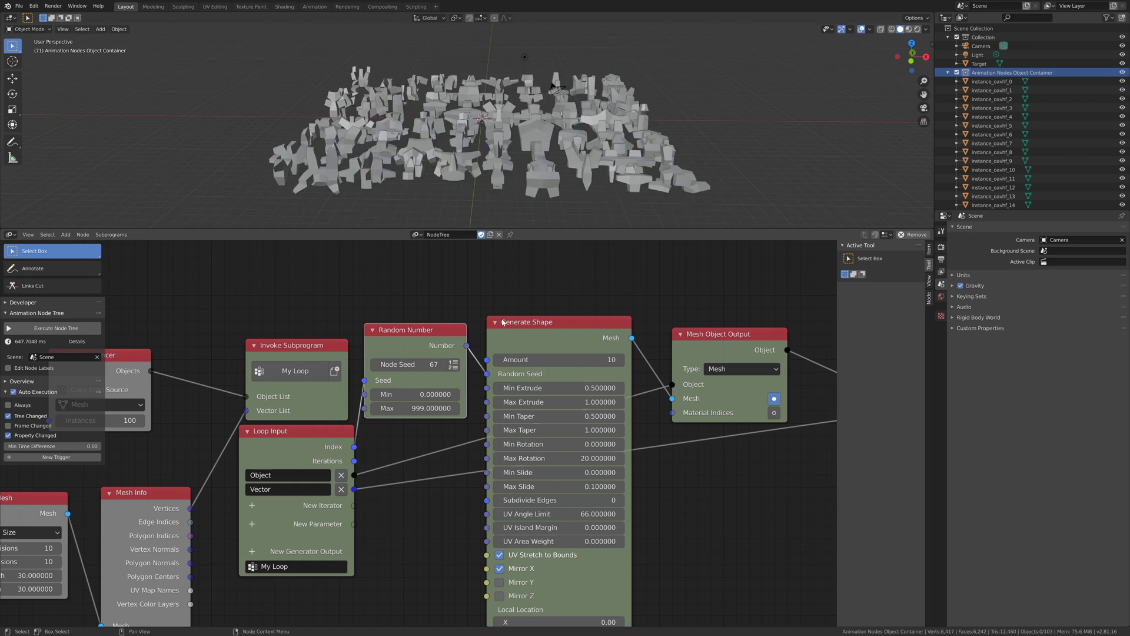
middle_drag(695, 127, 412, 177)
scroll(536, 129, up, 5)
scroll(535, 129, down, 5)
middle_drag(352, 308, 553, 308)
scroll(407, 345, down, 3)
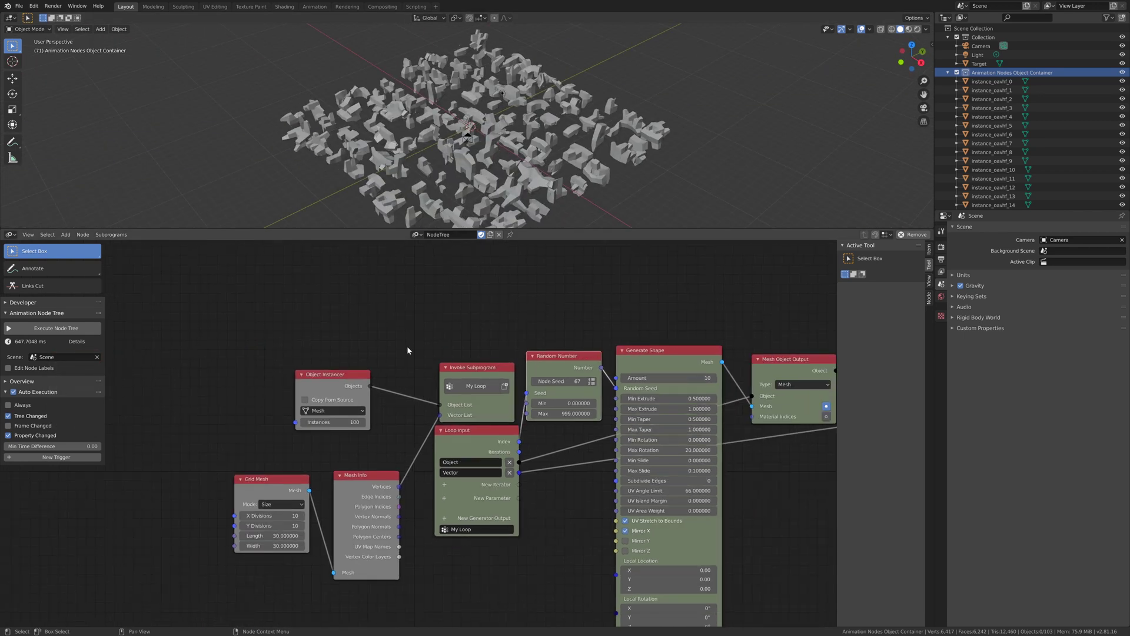
middle_drag(431, 410, 517, 389)
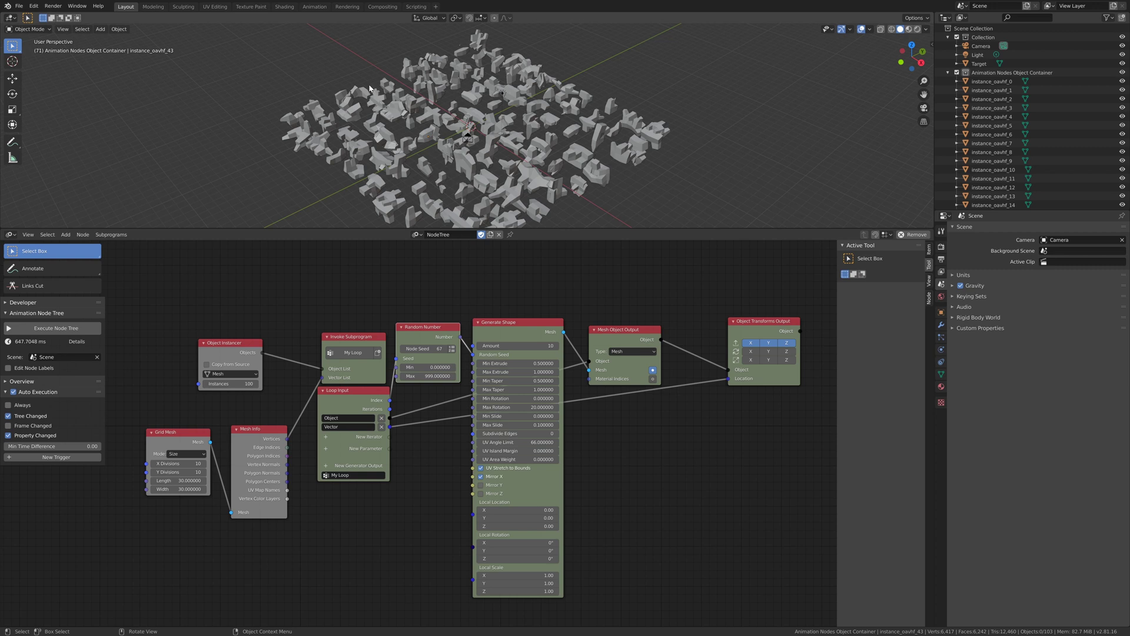
Step: In the Shading workspace, give one generated shape a new material, Material.002
click(284, 7)
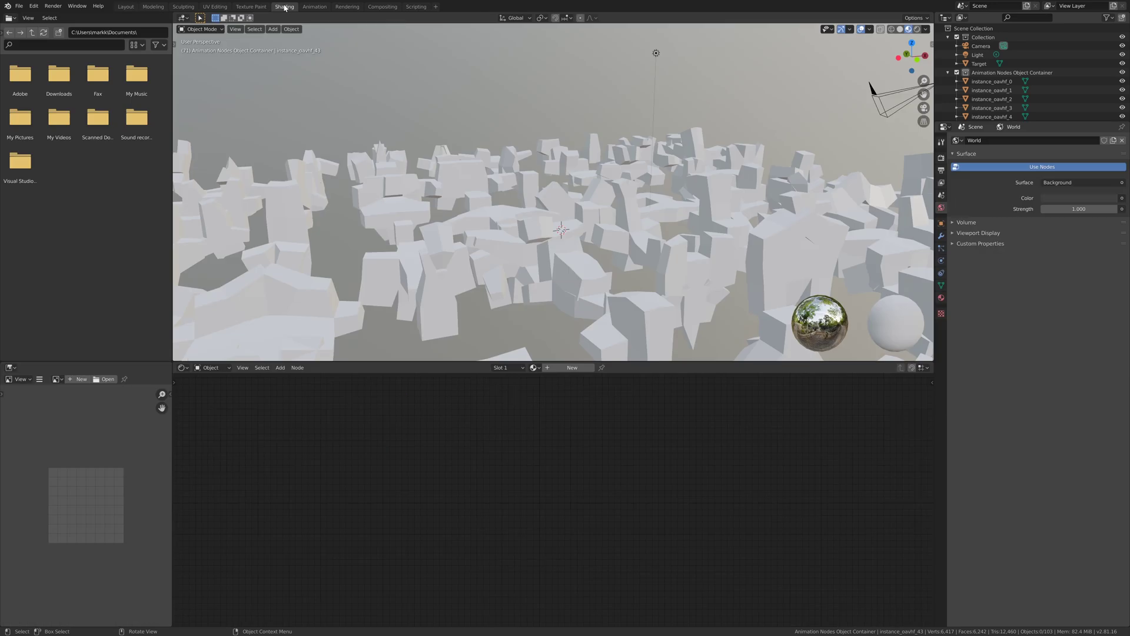
click(579, 277)
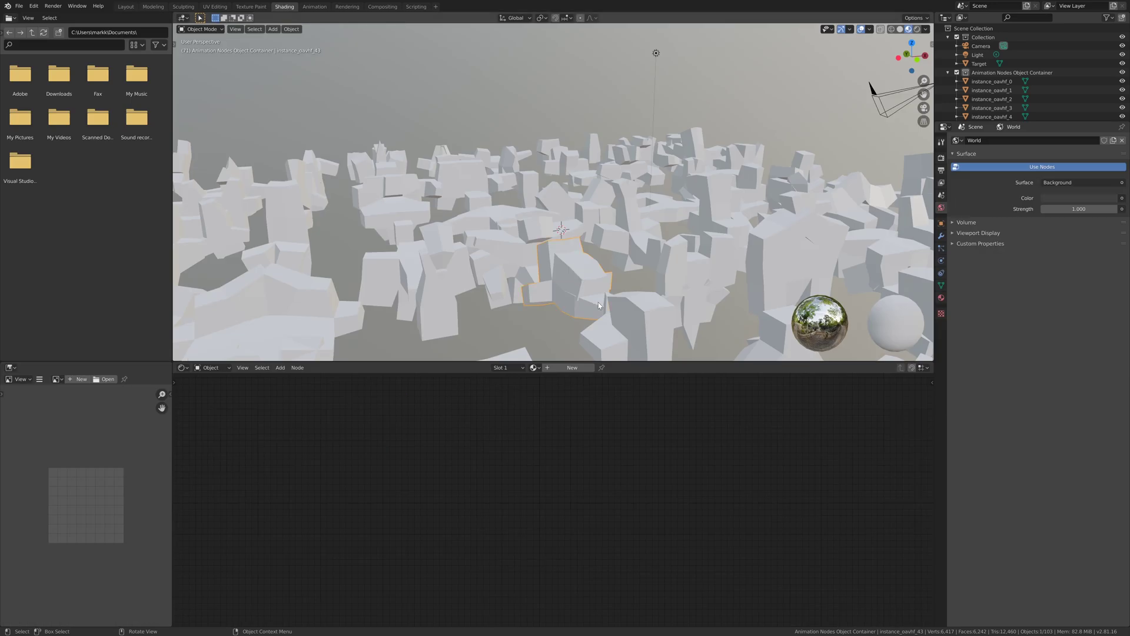
click(574, 368)
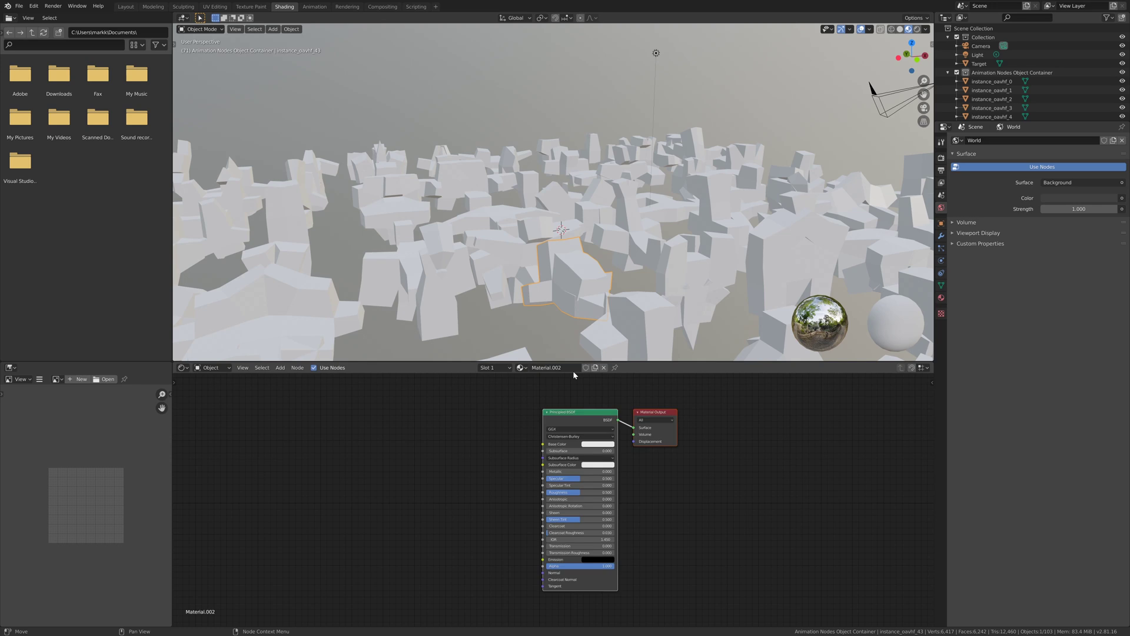
Step: Add an Object Info node left of Principled BSDF and pull a link from its Random output
key(shift+a)
click(441, 508)
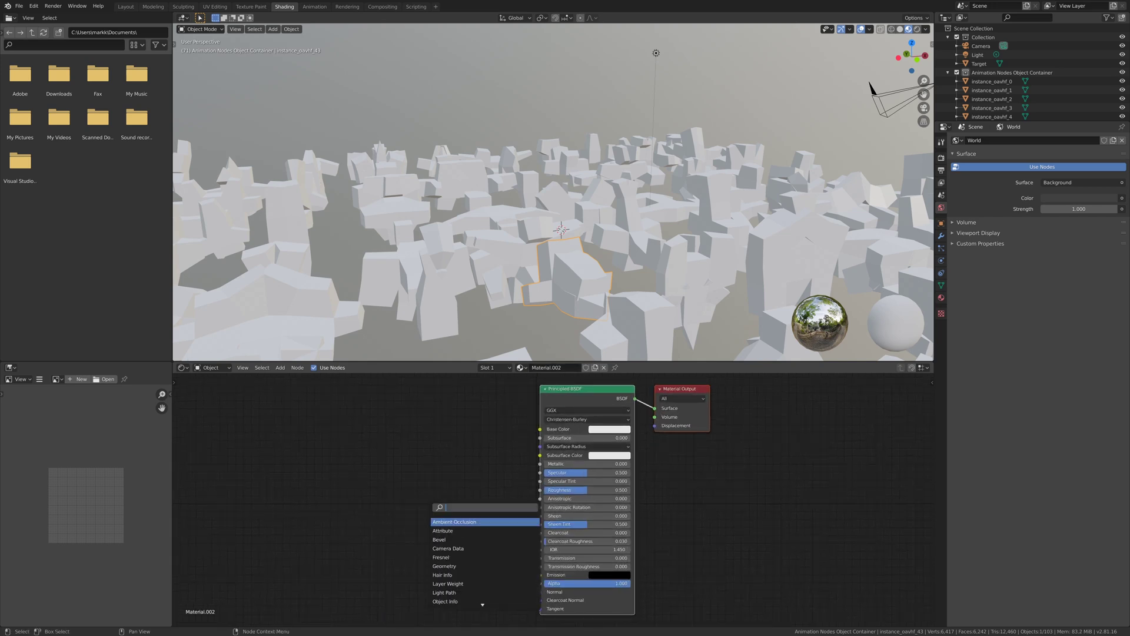
text(obje)
key(Return)
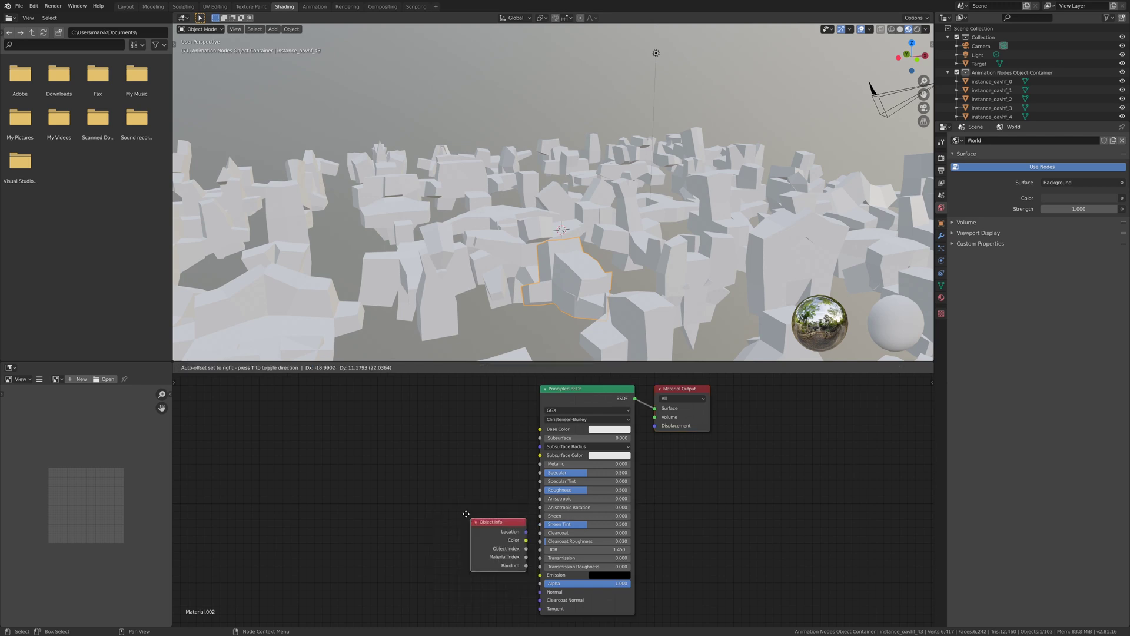
click(426, 487)
drag(424, 482, 344, 408)
Step: Add a ColorRamp node using HSV colour mode with Far interpolation
key(shift+a)
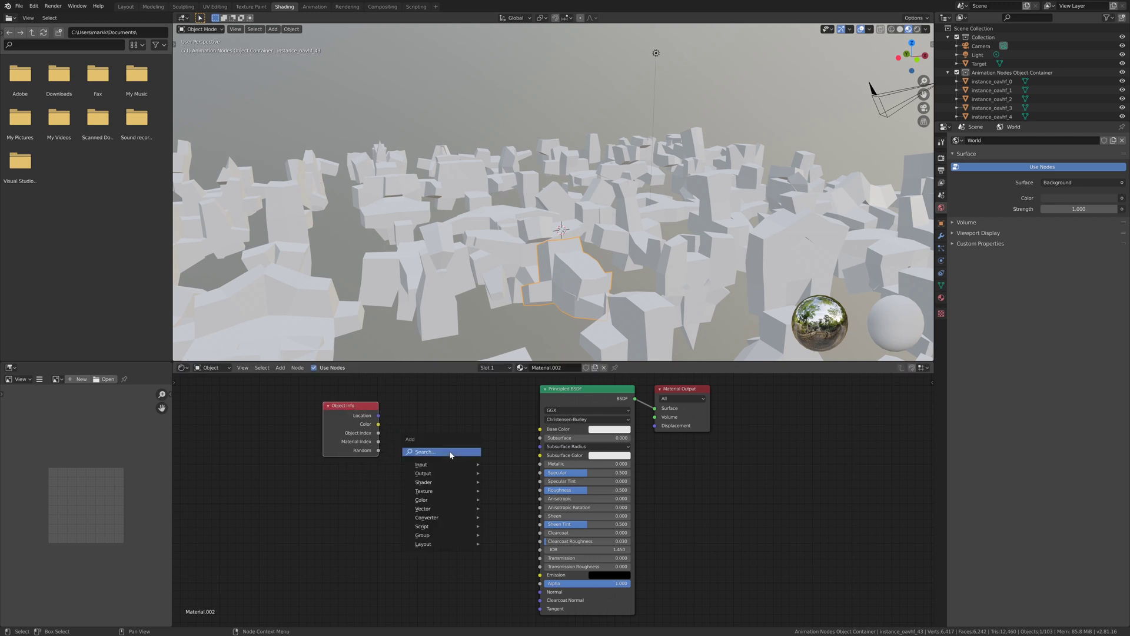
click(453, 453)
text(ramp)
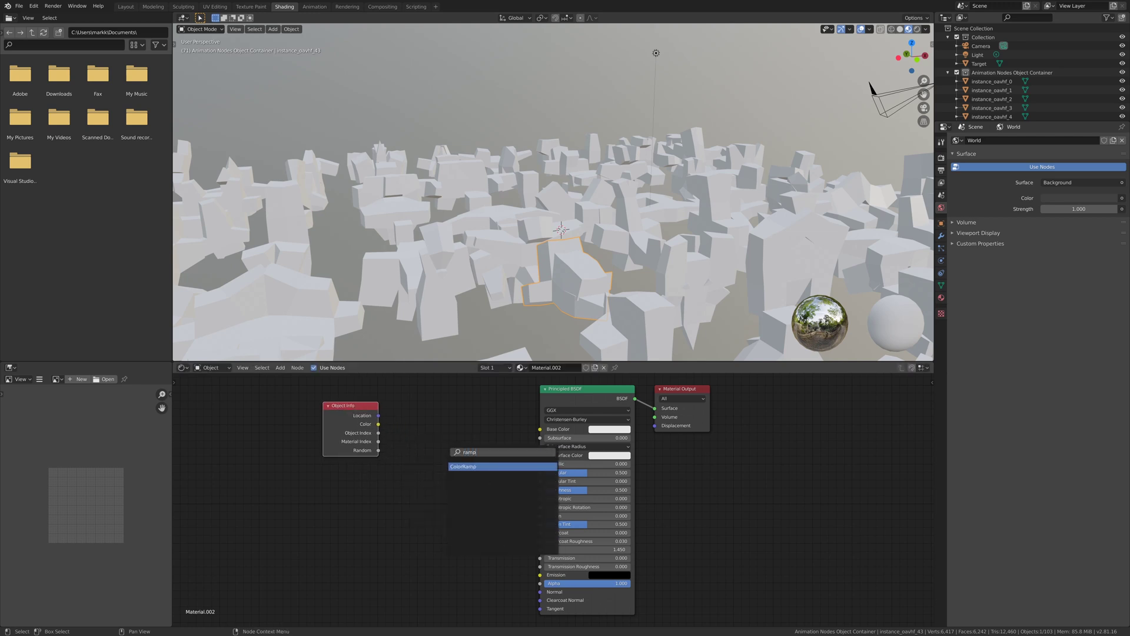
key(Return)
click(401, 417)
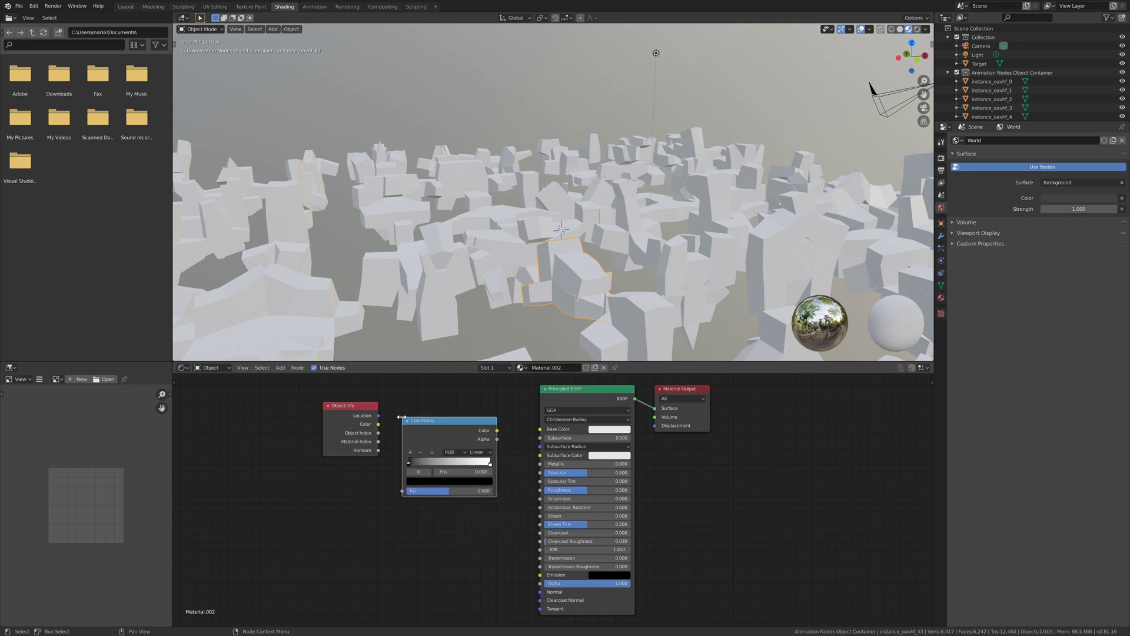
click(449, 451)
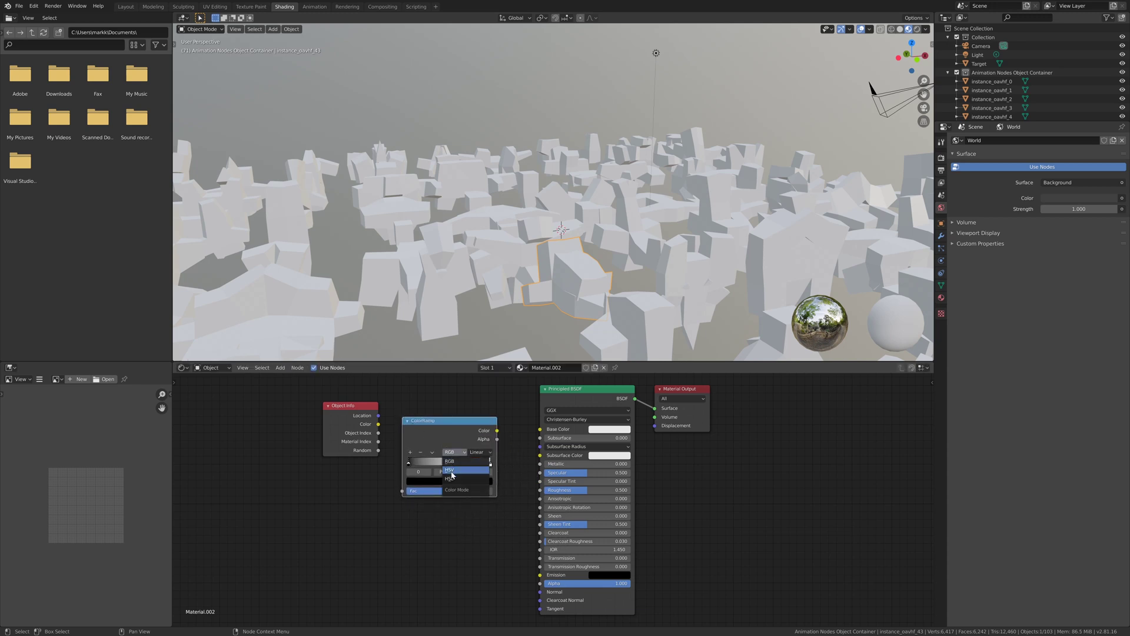
click(451, 470)
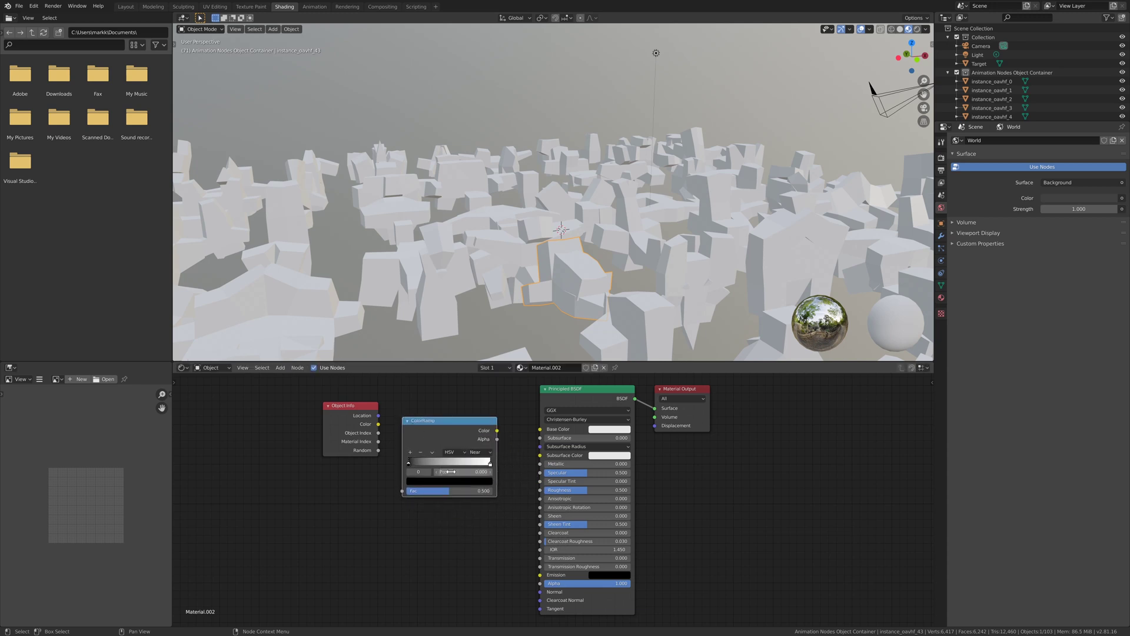
click(491, 453)
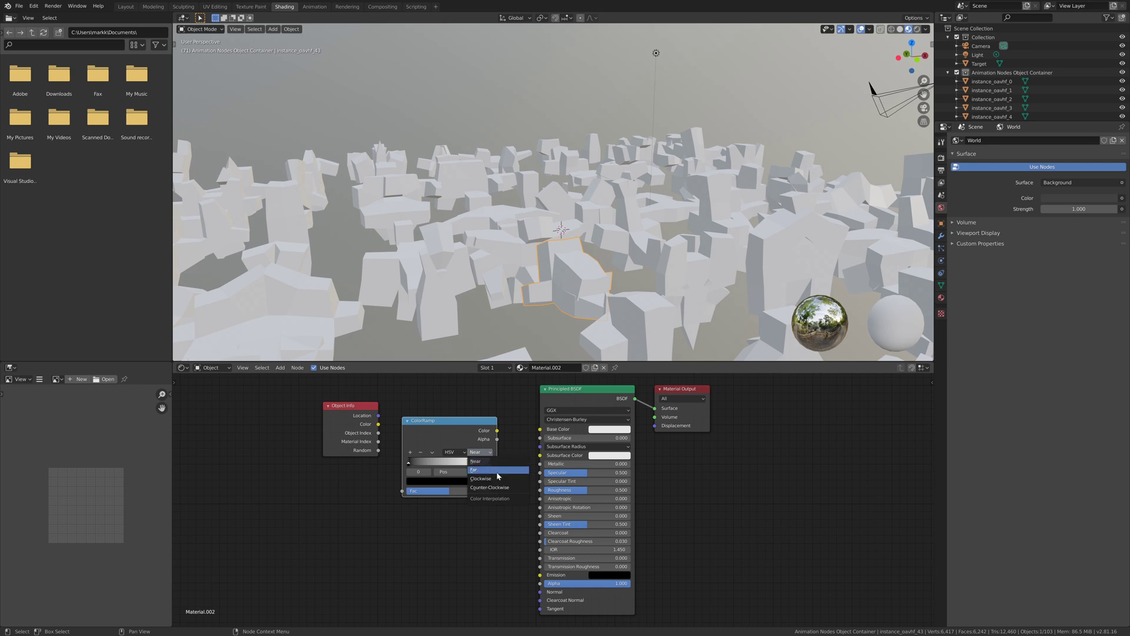
click(499, 475)
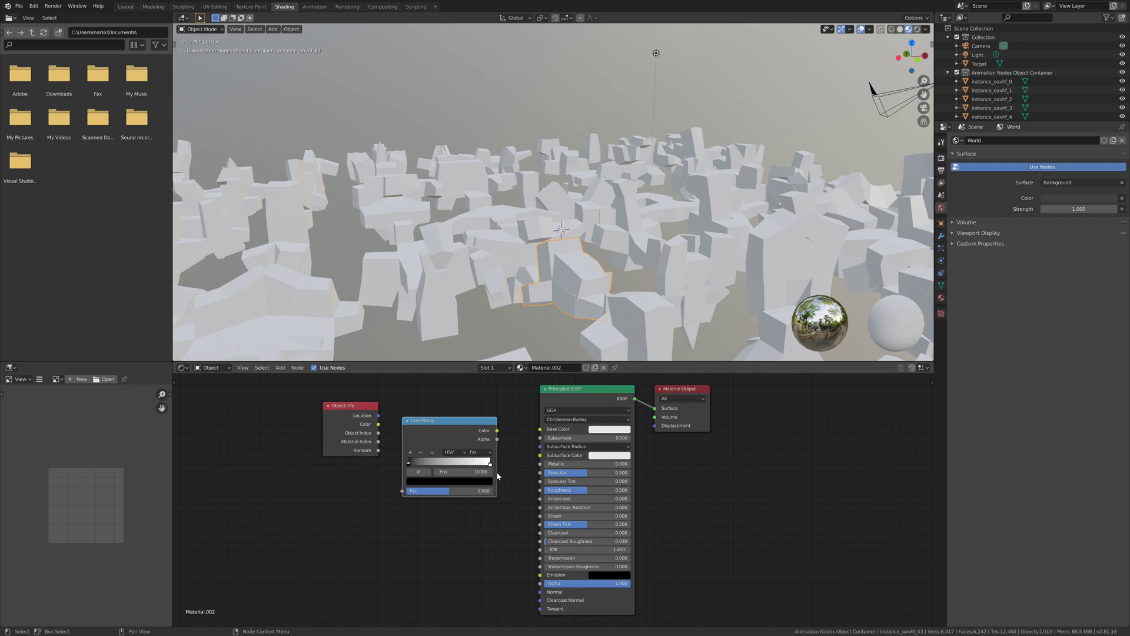
Step: Set both ramp stops to pure red for a full rainbow, then move the node up and right
click(427, 481)
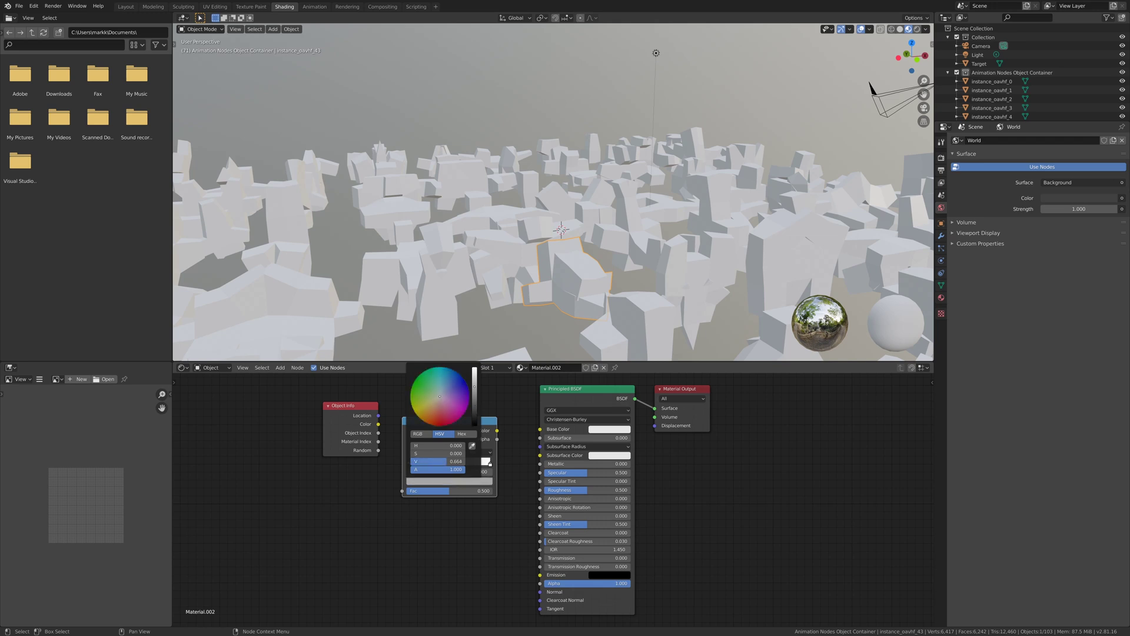
click(474, 370)
drag(415, 453, 465, 454)
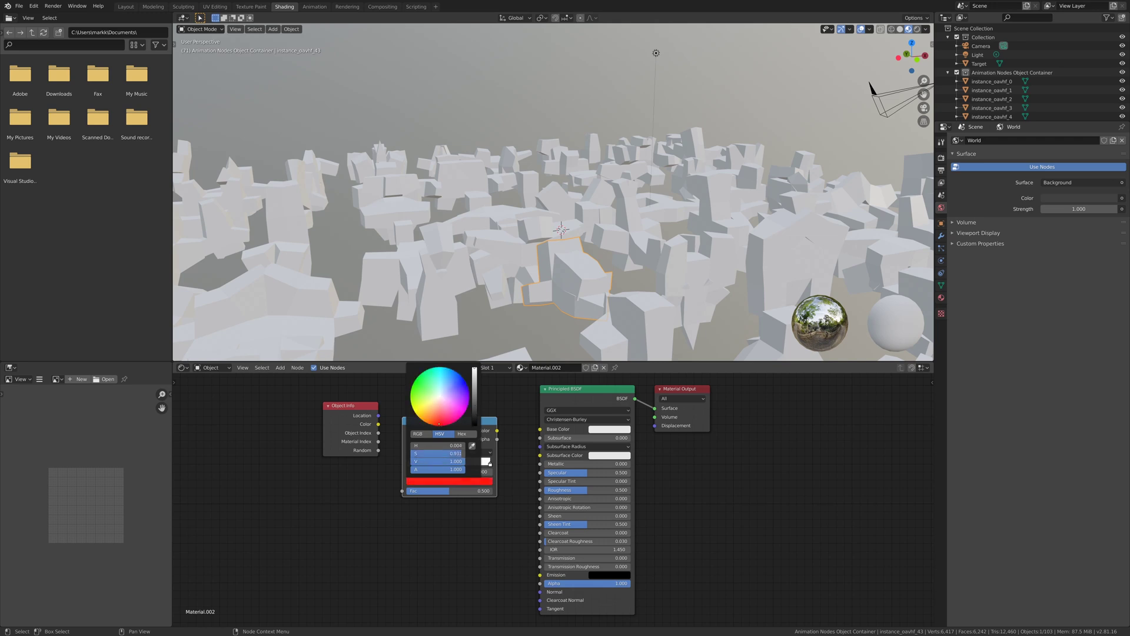
click(491, 464)
click(480, 481)
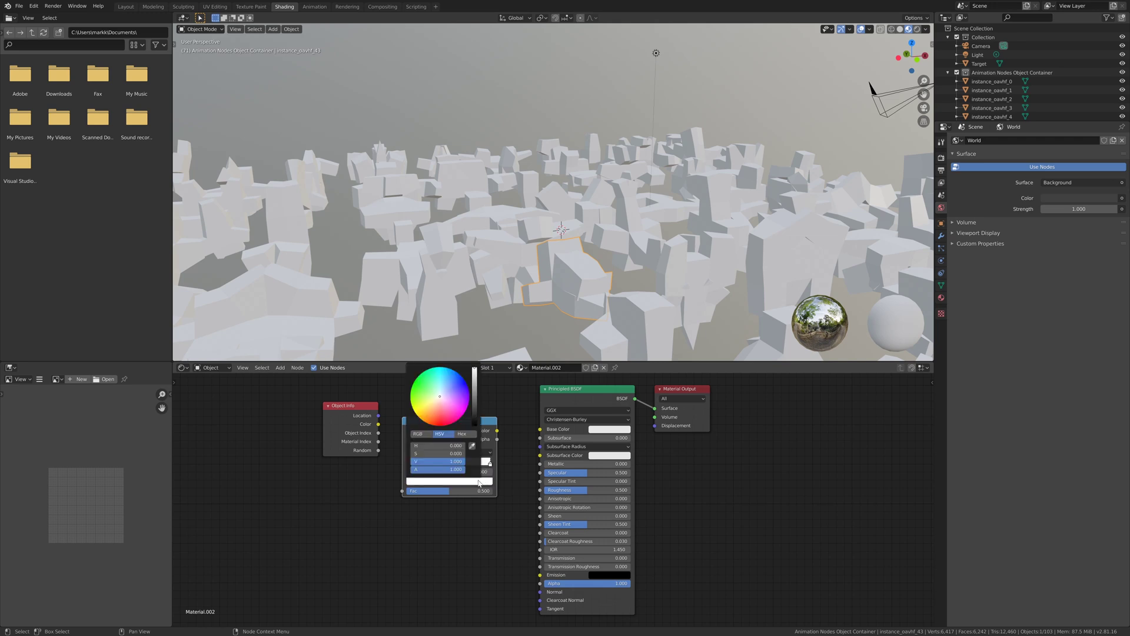
click(450, 419)
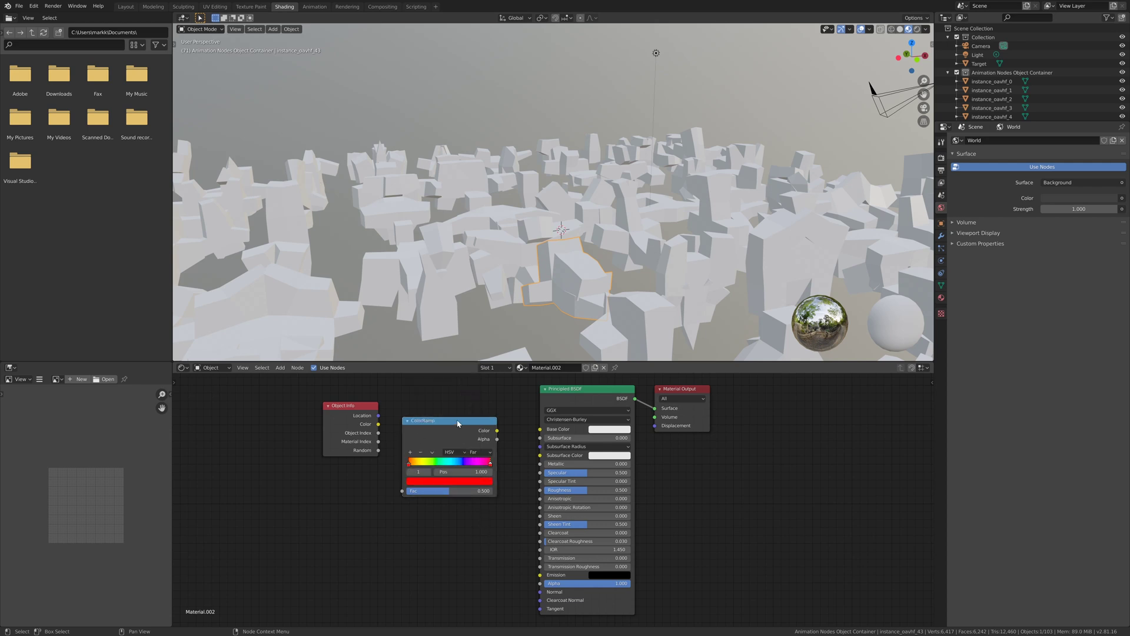
drag(458, 423, 469, 397)
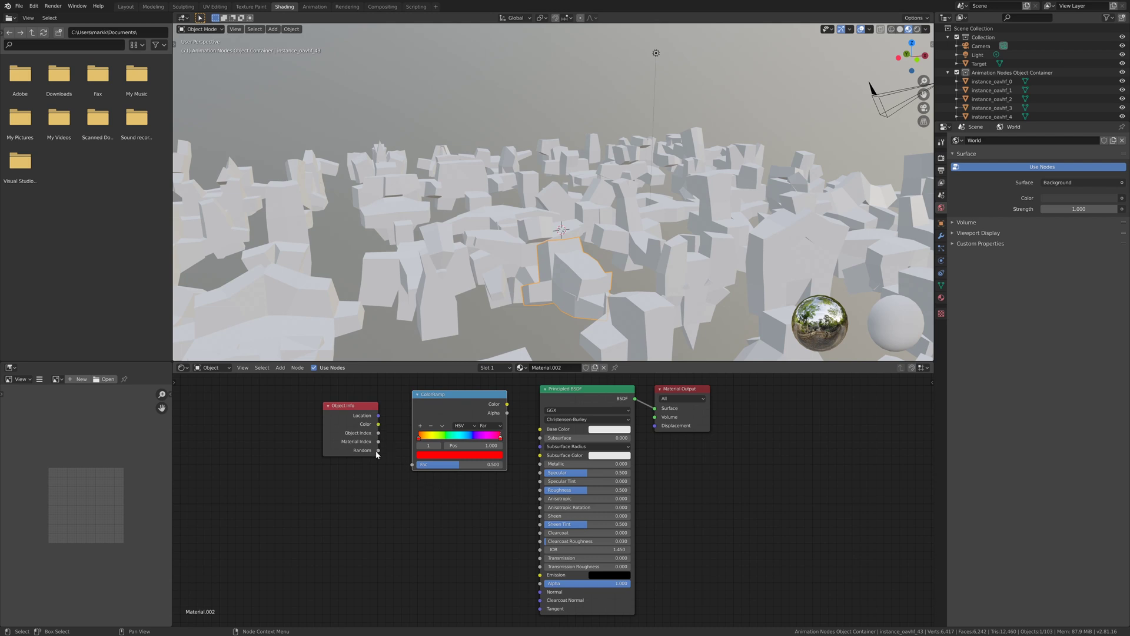
Step: Link Object Info Random to ColorRamp Fac and ColorRamp Color to Principled BSDF Base Color
drag(379, 451, 412, 465)
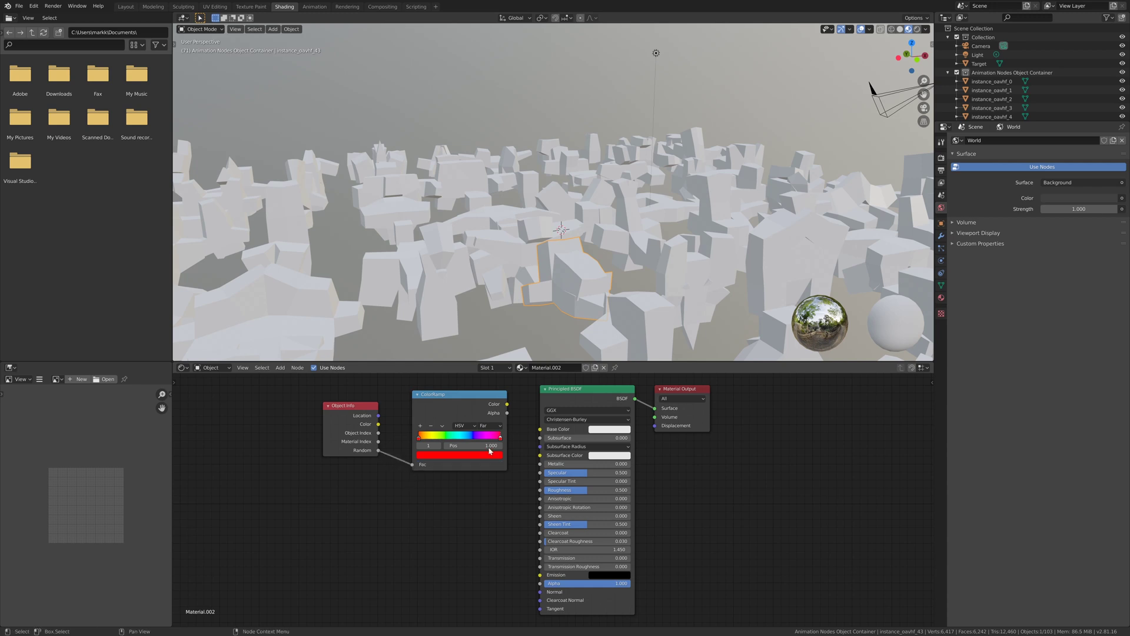
drag(509, 405, 540, 429)
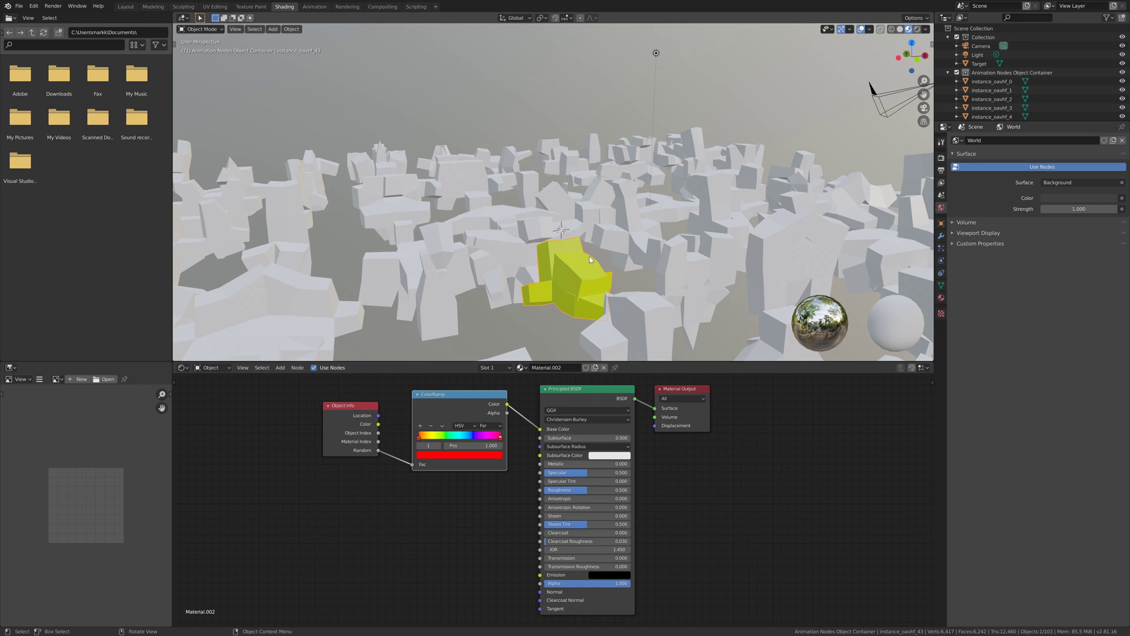
scroll(589, 258, down, 5)
middle_drag(590, 259, 617, 271)
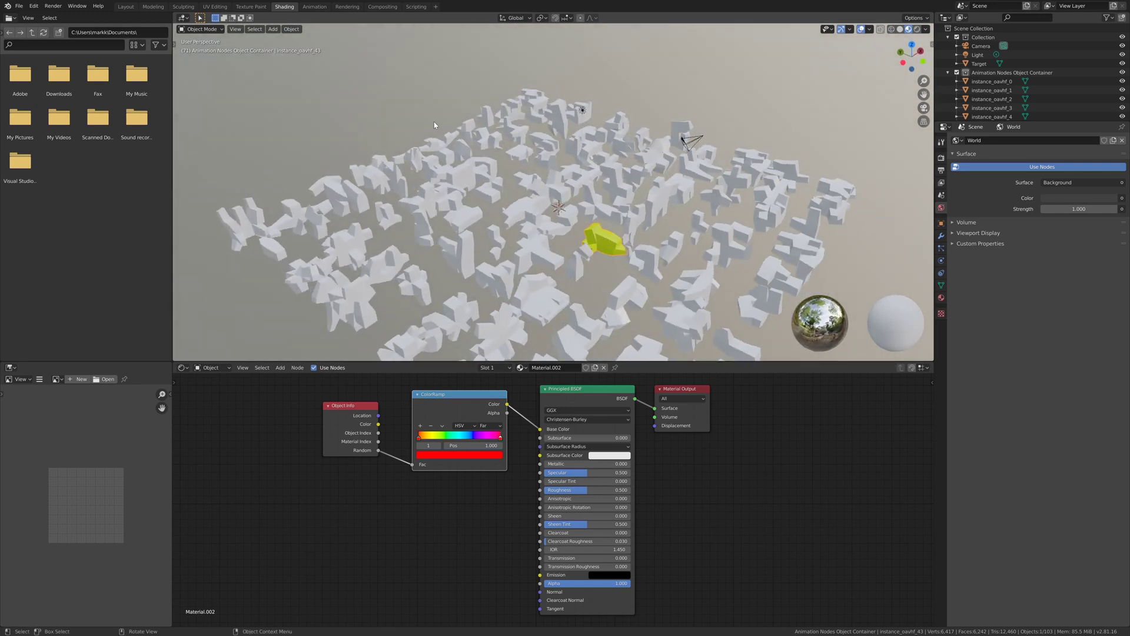
Step: In the Animation Nodes tree, add an Object Material Output node beside Object Transforms Output
click(126, 6)
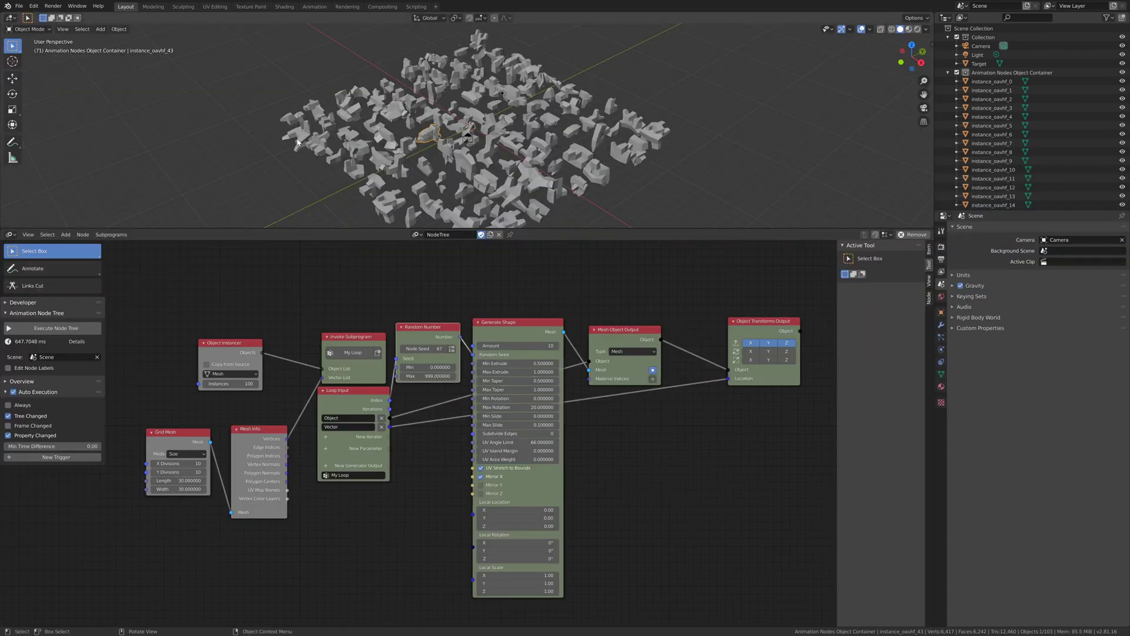
key(shift+a)
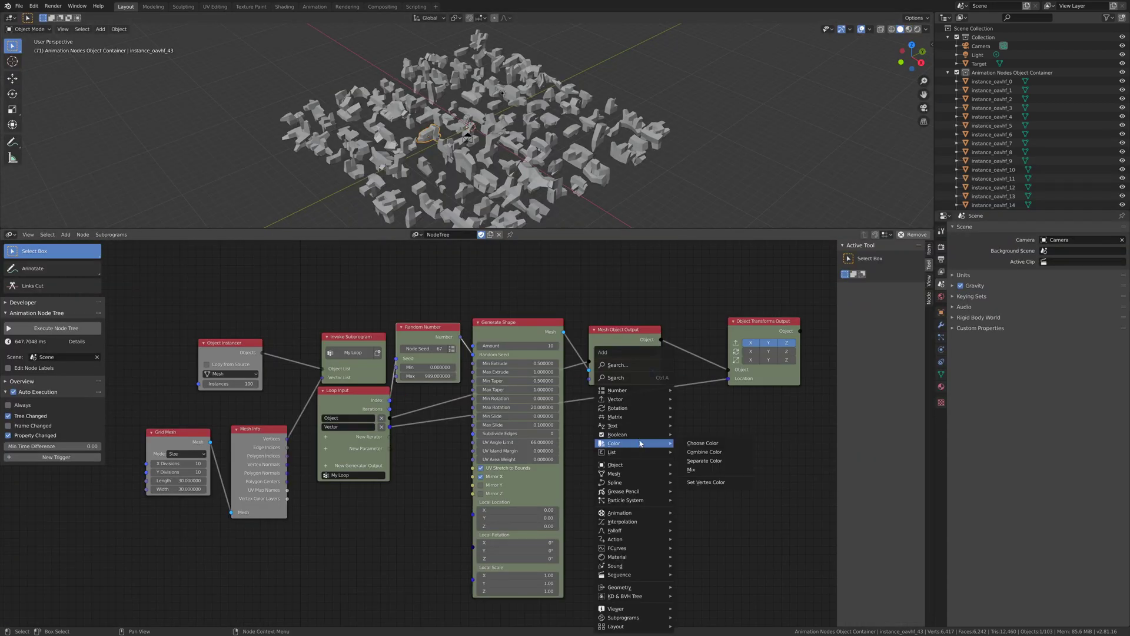
click(630, 378)
text(obj)
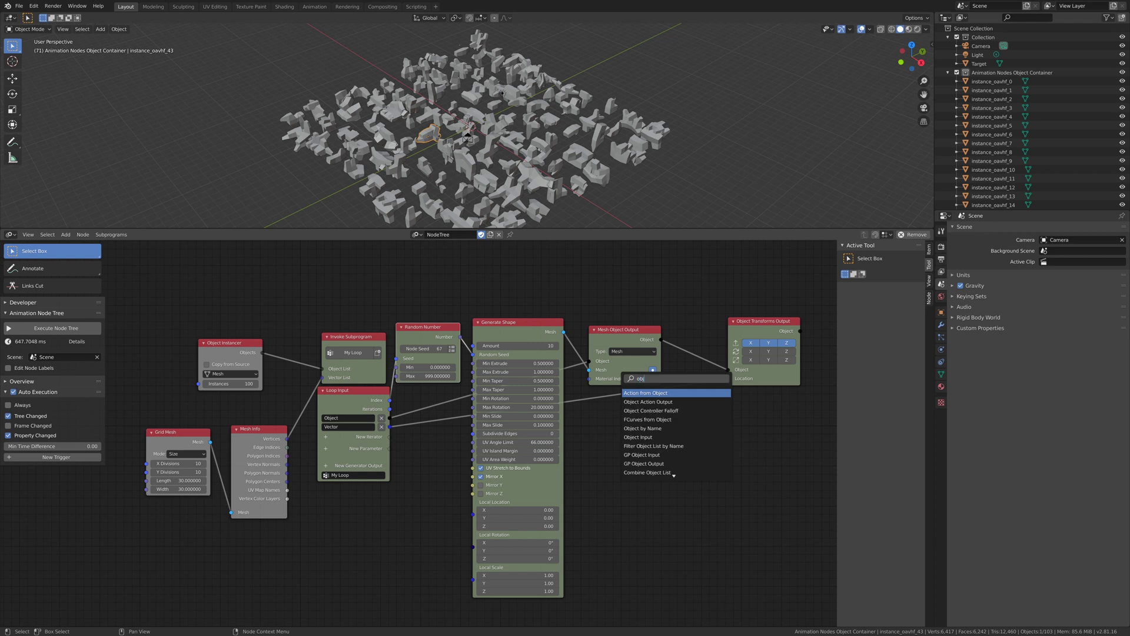
text(ect ma)
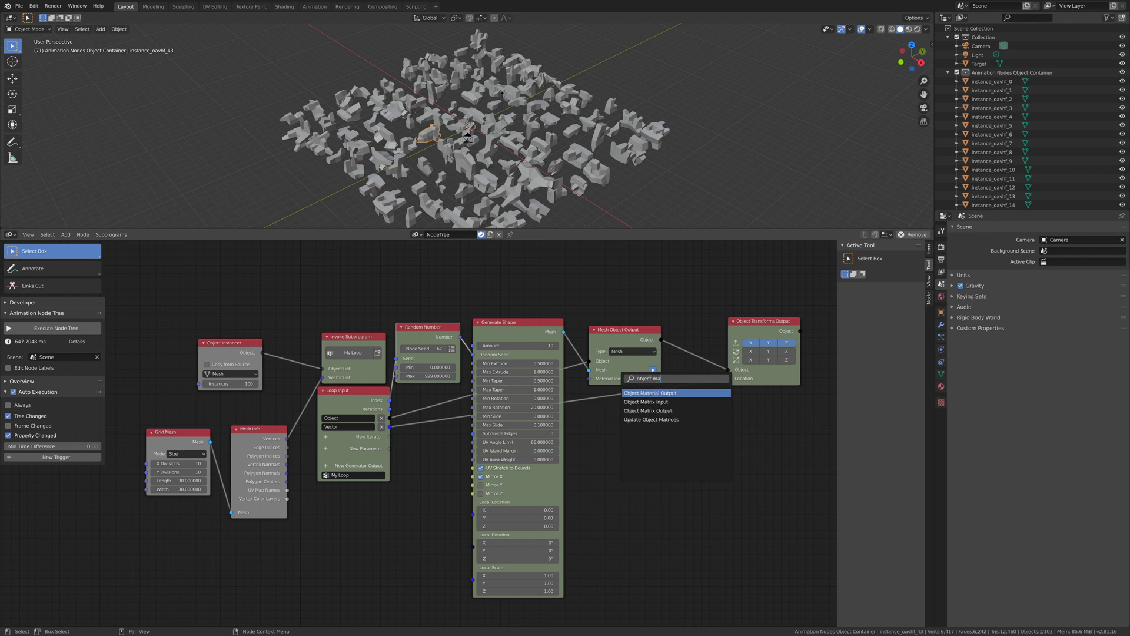
key(Return)
click(775, 423)
middle_drag(775, 424, 617, 440)
drag(617, 440, 713, 327)
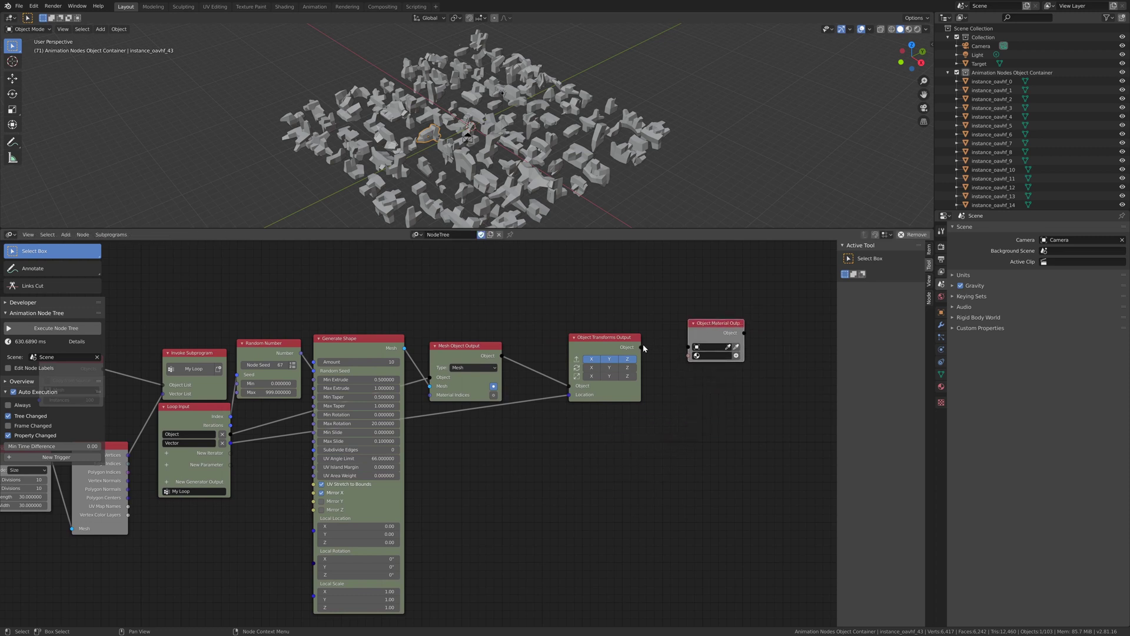
Step: Feed the generated objects into Object Material Output, assign Material.002, and play the animation
drag(642, 347, 686, 364)
click(715, 356)
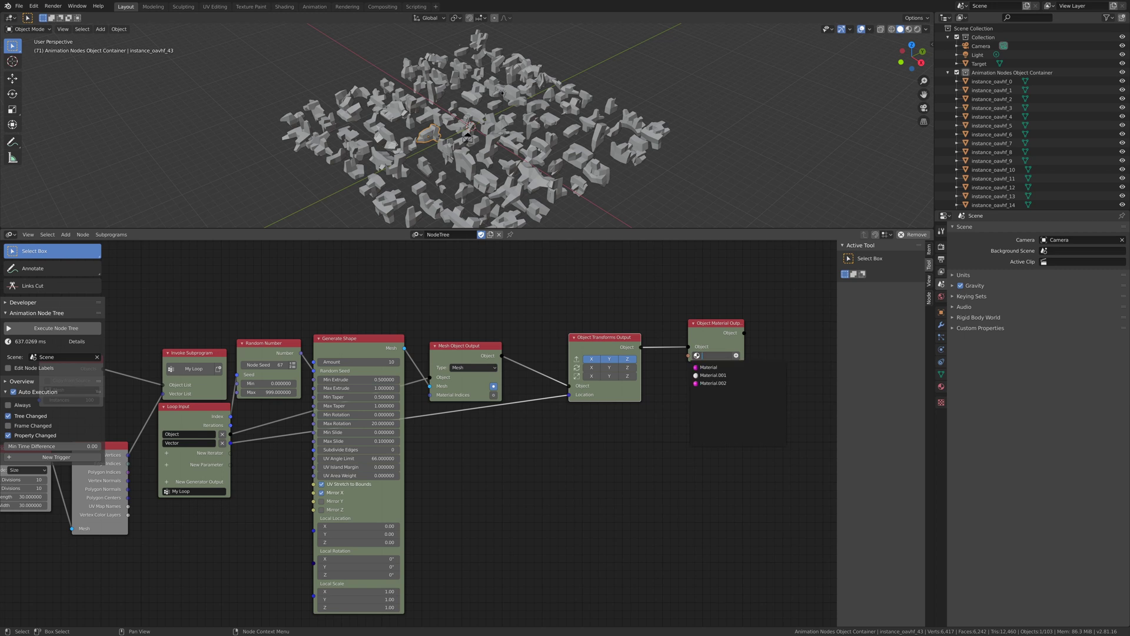
click(722, 386)
key(space)
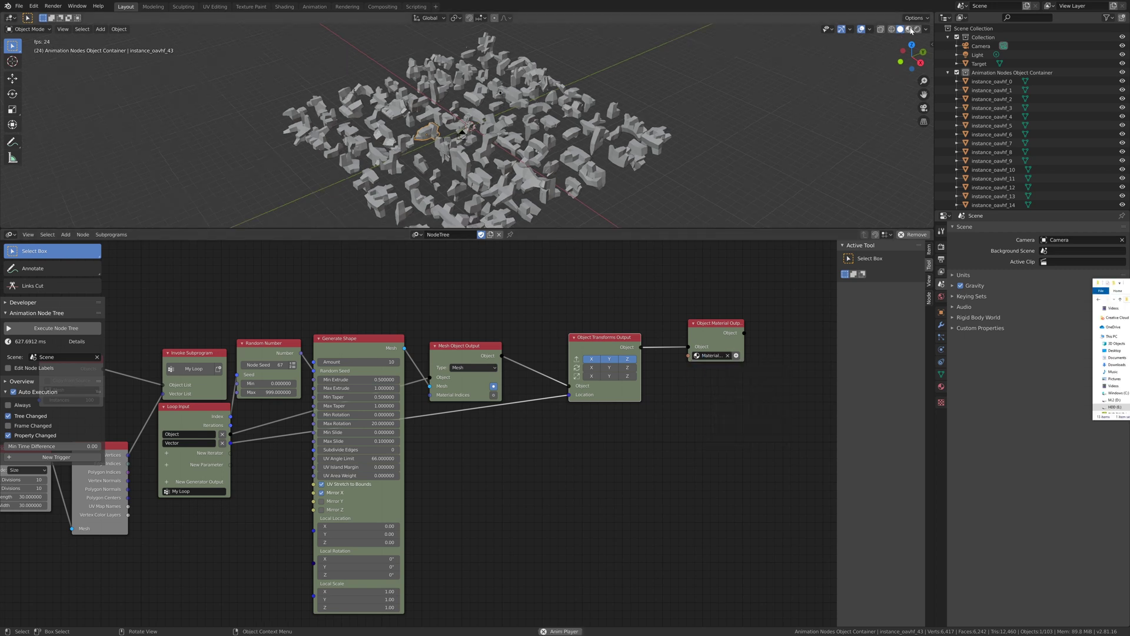
Step: Switch the viewport to Material Preview, orbit around the rainbow-coloured shapes and select the magenta one
click(910, 30)
middle_drag(772, 52, 613, 123)
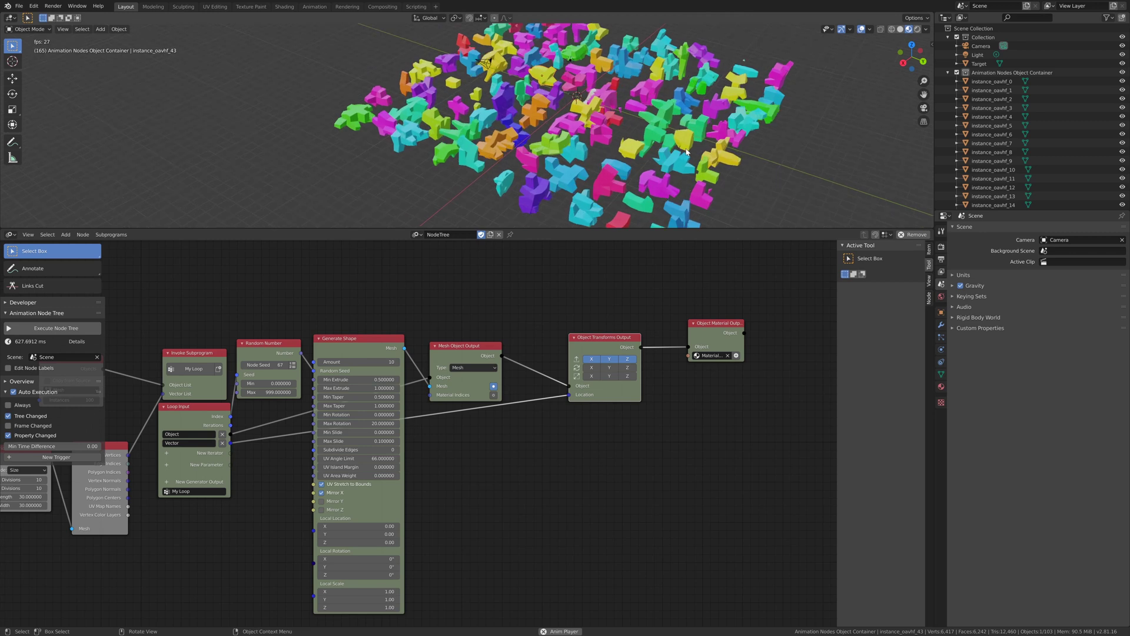
middle_drag(578, 175, 612, 183)
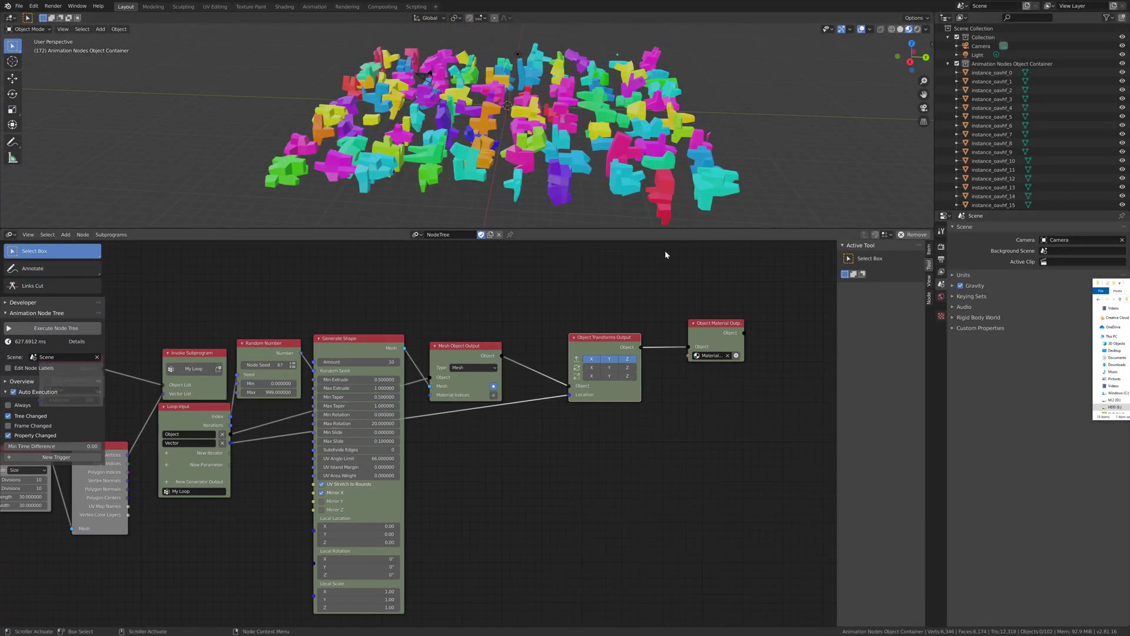
middle_drag(518, 106, 486, 168)
click(487, 168)
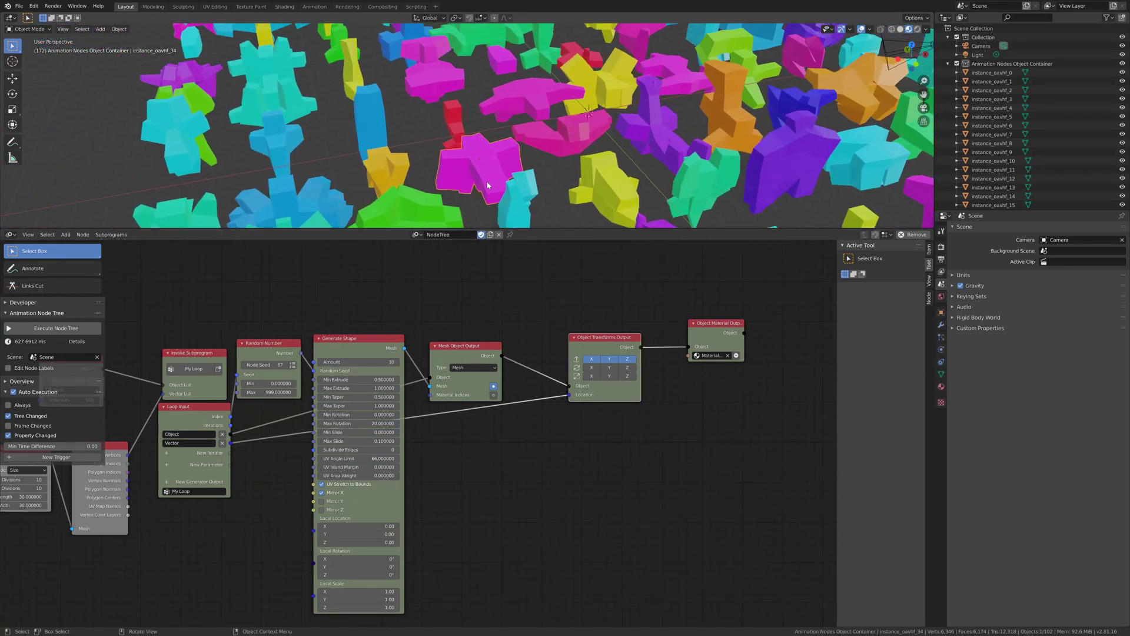
middle_drag(488, 515, 634, 473)
scroll(635, 472, down, 3)
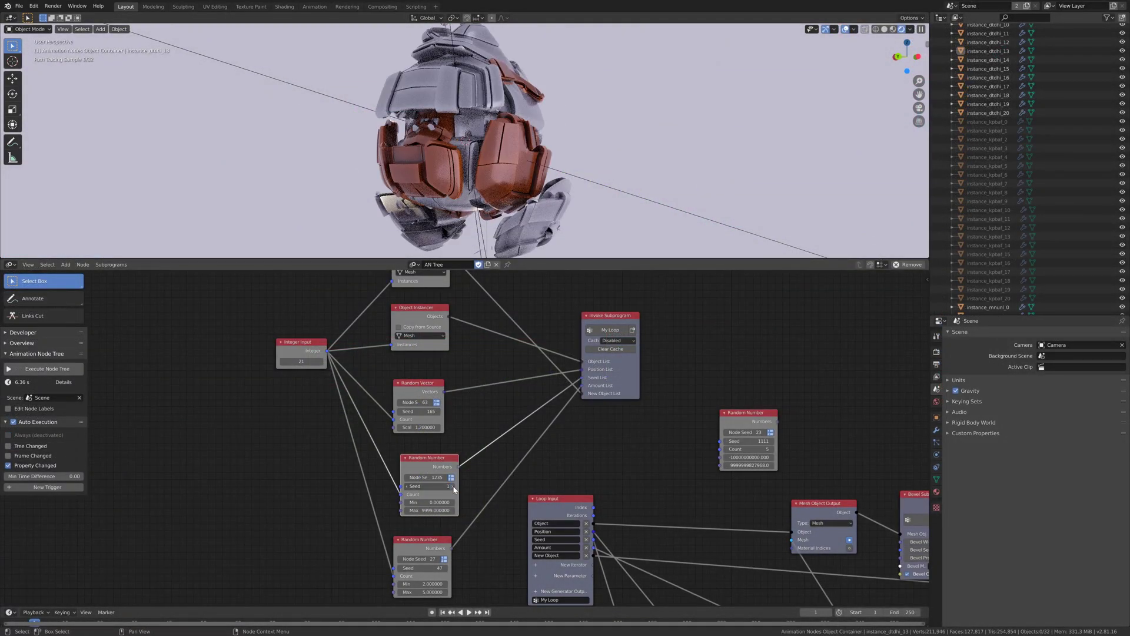
Step: Step the Random Number node's seed up one at a time from 1 to 9
click(453, 487)
click(453, 487)
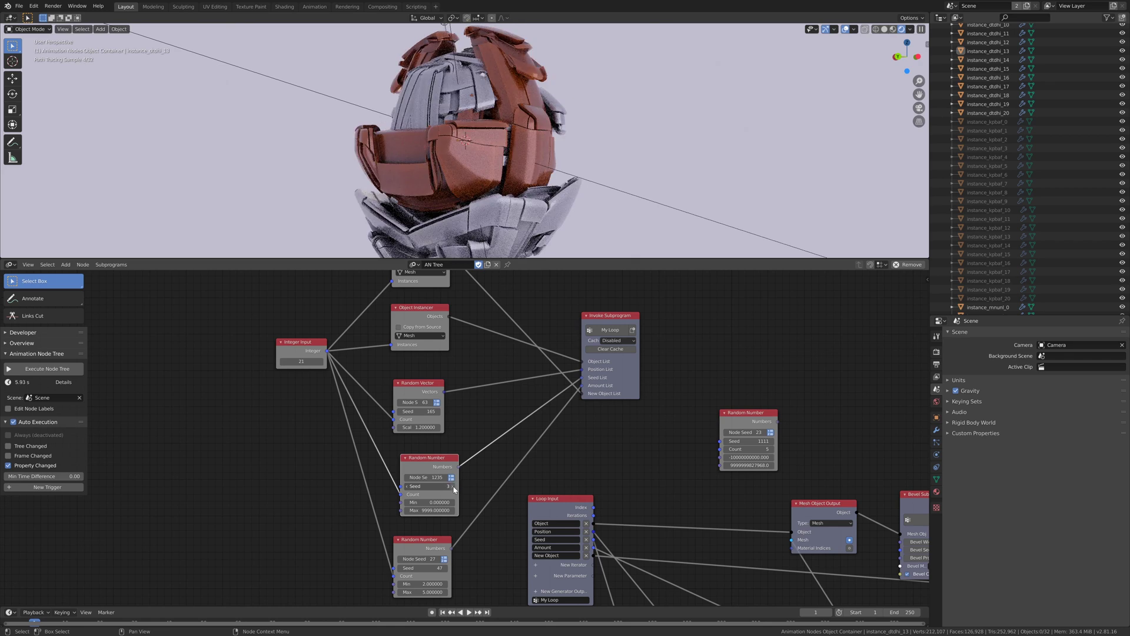
click(453, 487)
click(453, 487)
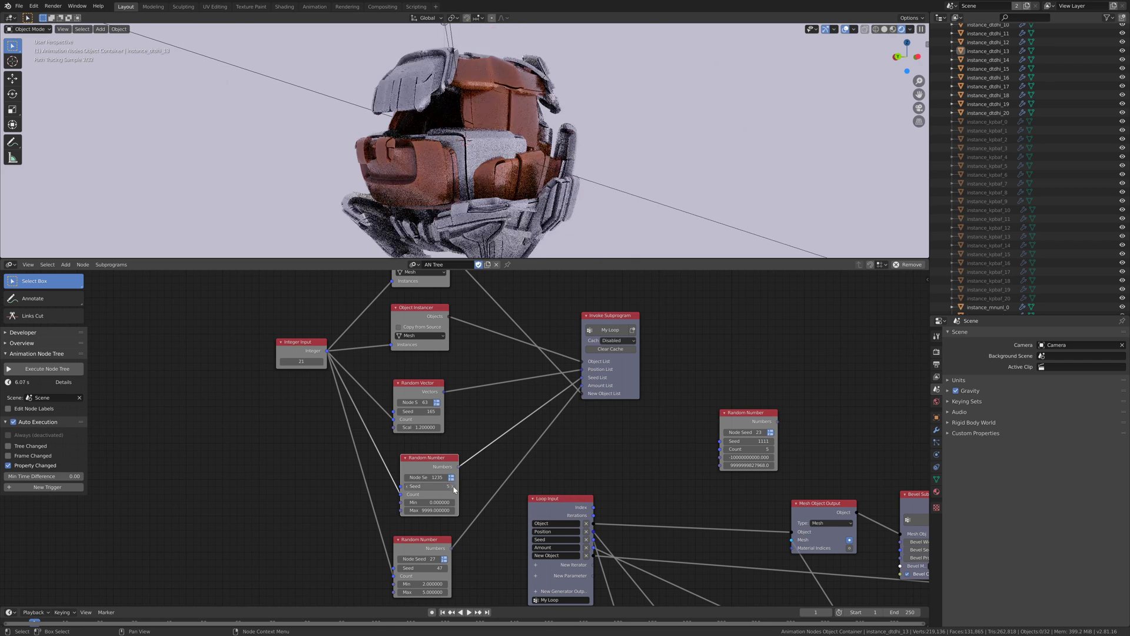
click(452, 486)
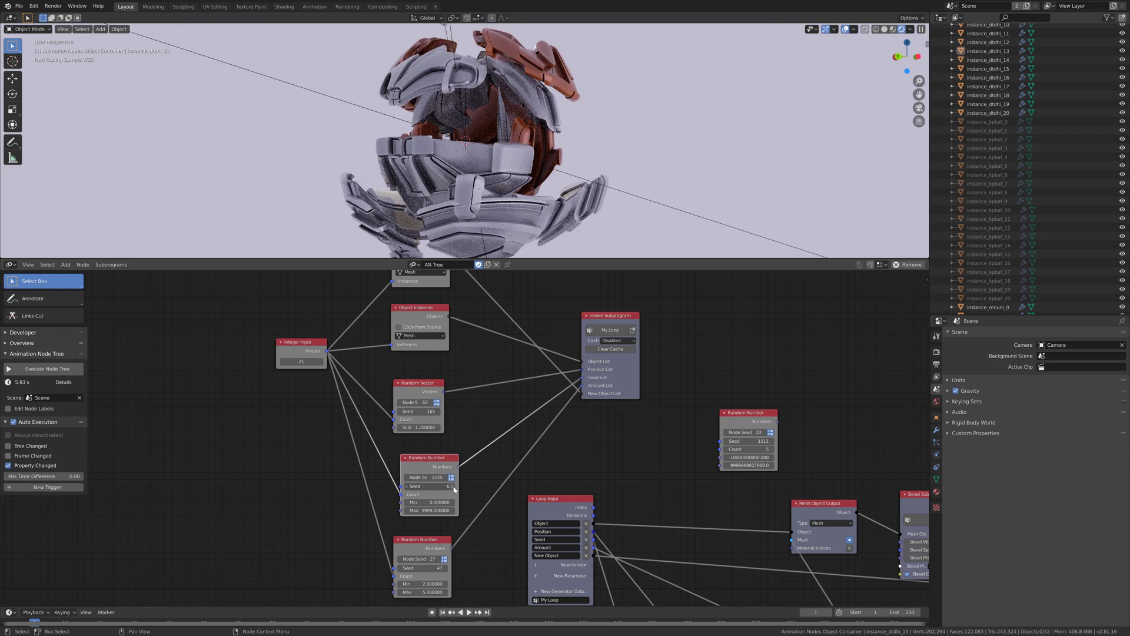
click(452, 486)
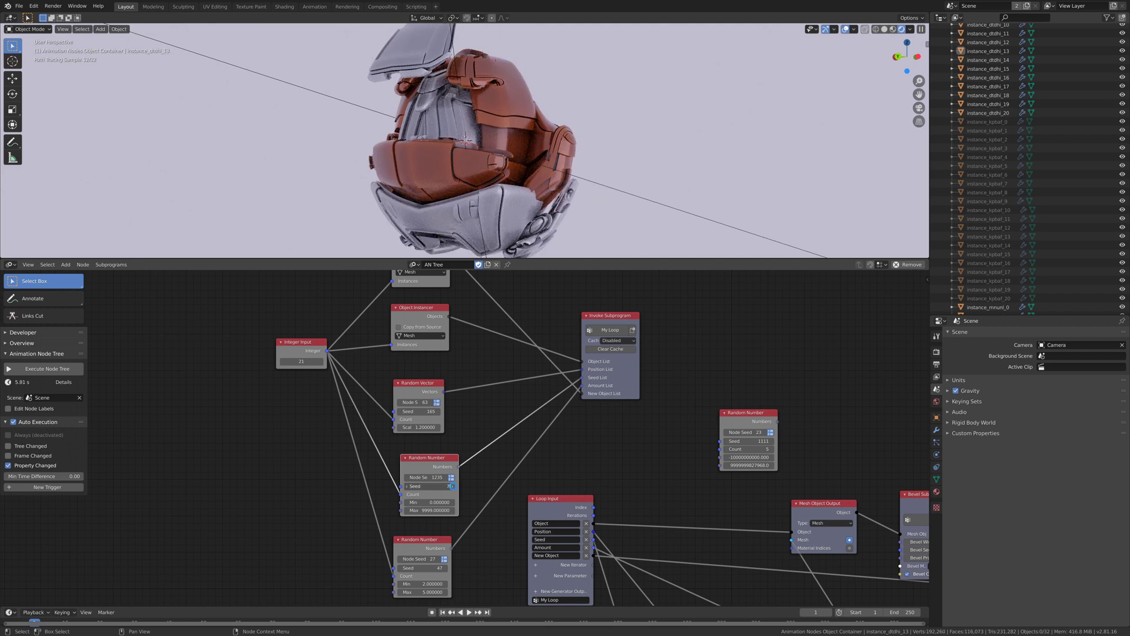
click(452, 486)
click(452, 487)
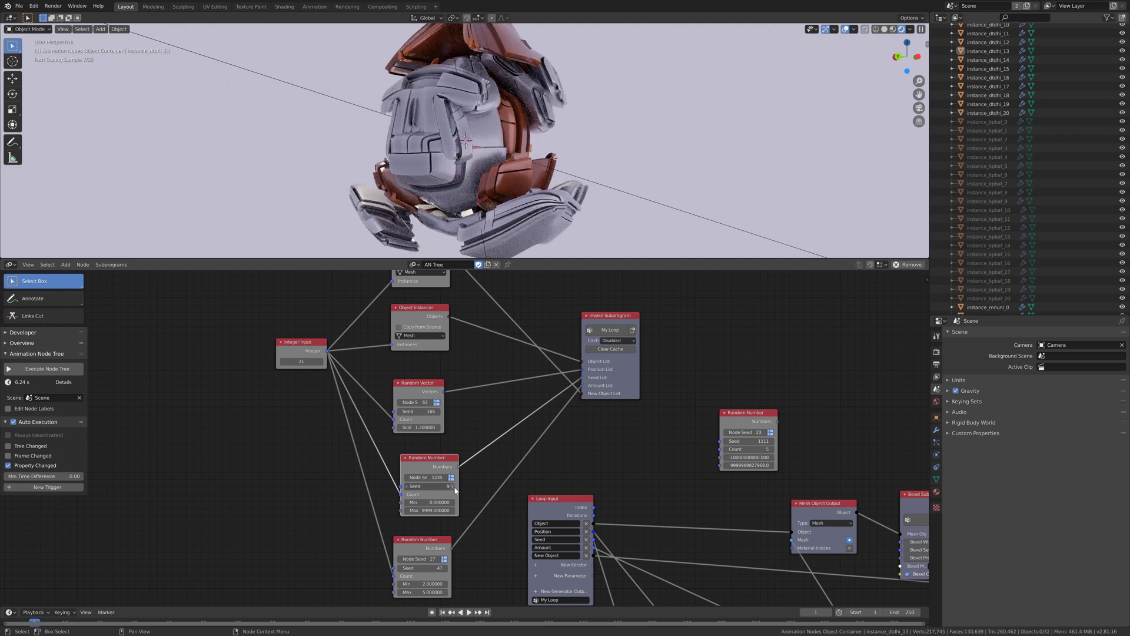